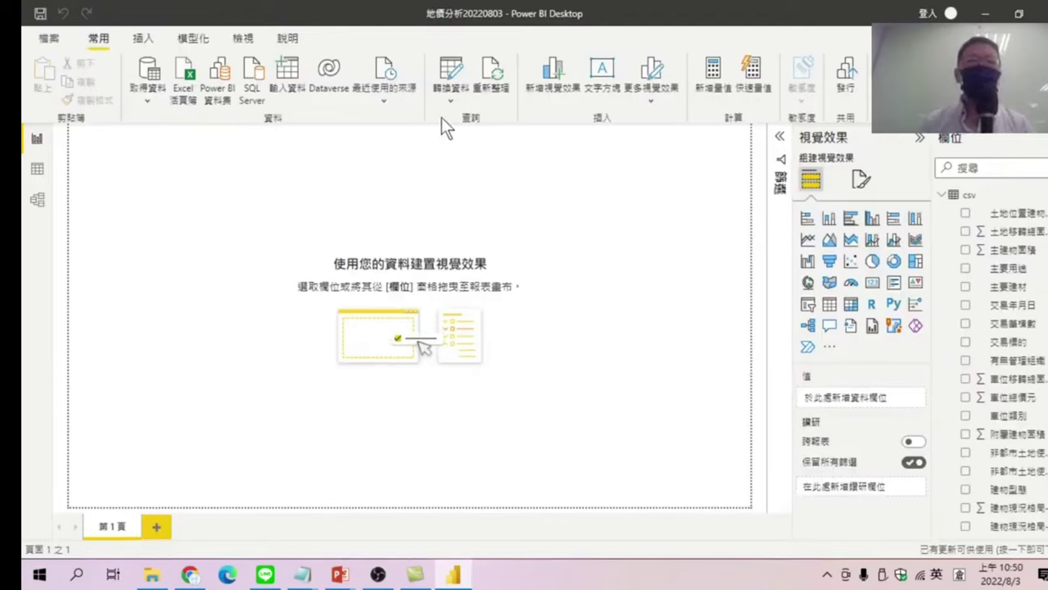
# - Open the combined csv land-price query in the Power Query Editor with 轉換資料 (Transform data)
pyautogui.click(447, 74)
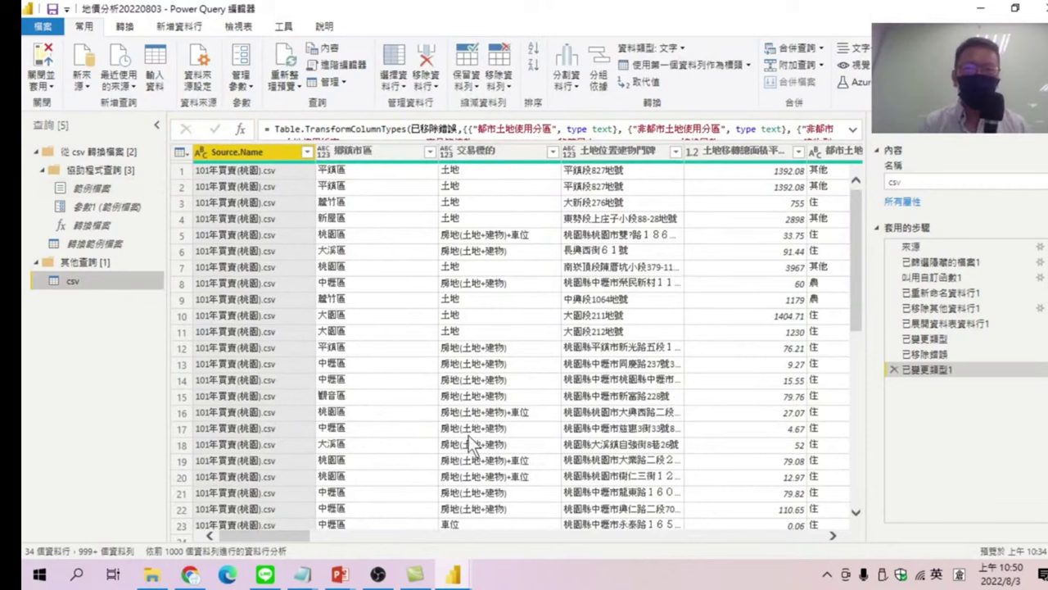
# - Duplicate the 交易年月日 column to create 交易年月日 - 複製
pyautogui.moveTo(295, 537)
pyautogui.mouseDown()
pyautogui.moveTo(352, 537)
pyautogui.moveTo(391, 552)
pyautogui.moveTo(405, 544)
pyautogui.mouseUp()
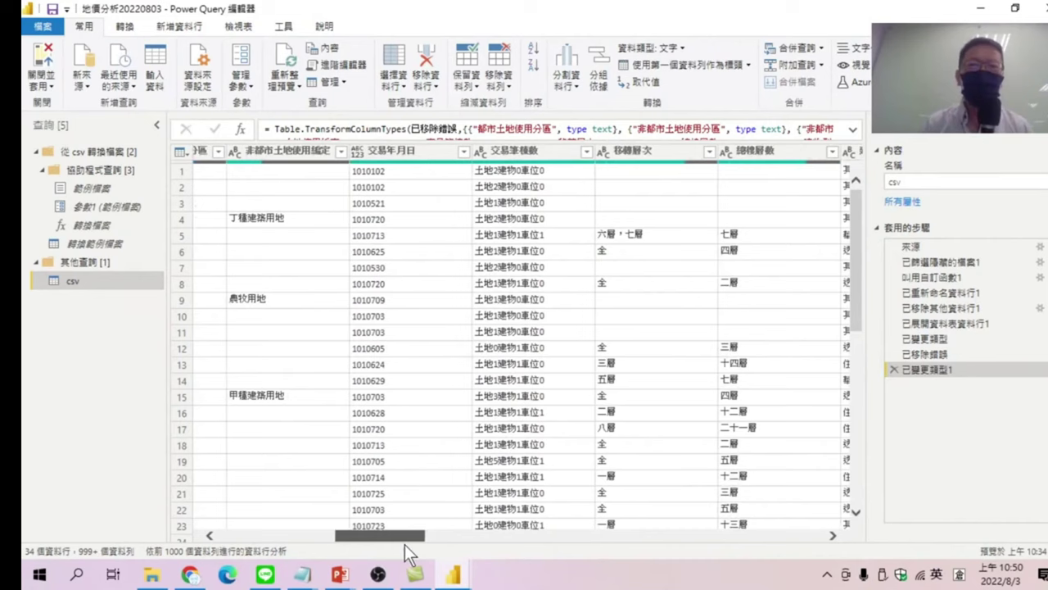
pyautogui.rightClick(391, 150)
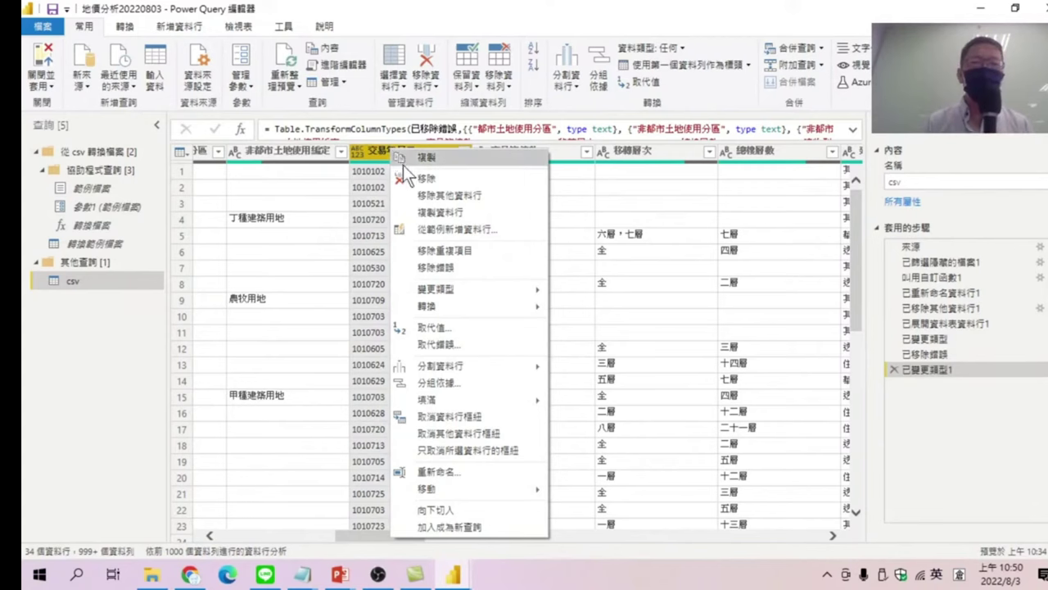
pyautogui.click(429, 214)
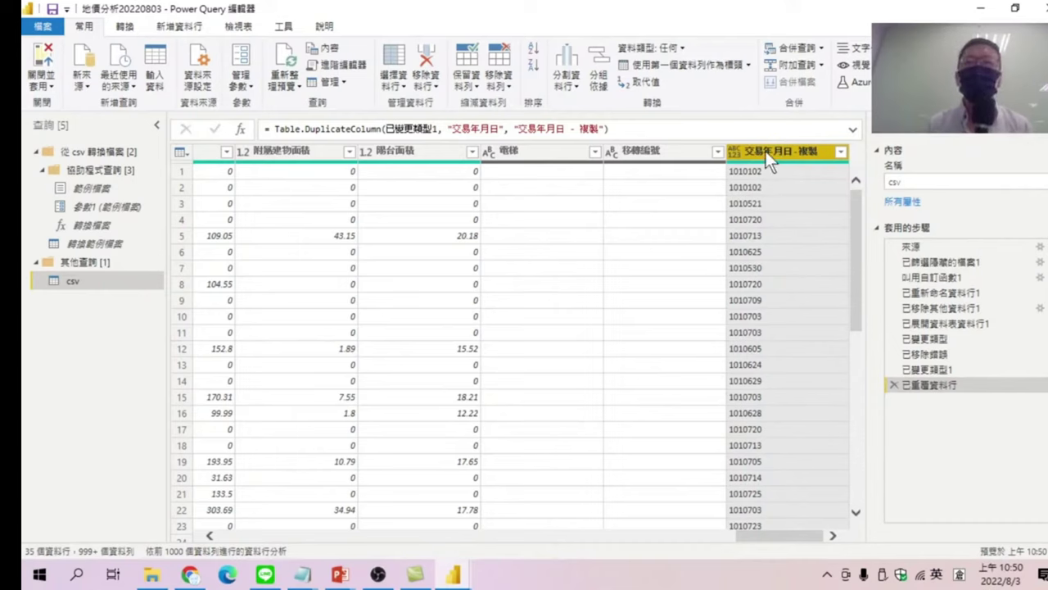
# - Split 交易年月日 - 複製 by 2 characters, once from the right, separating the day digits
pyautogui.rightClick(764, 151)
pyautogui.moveTo(803, 366)
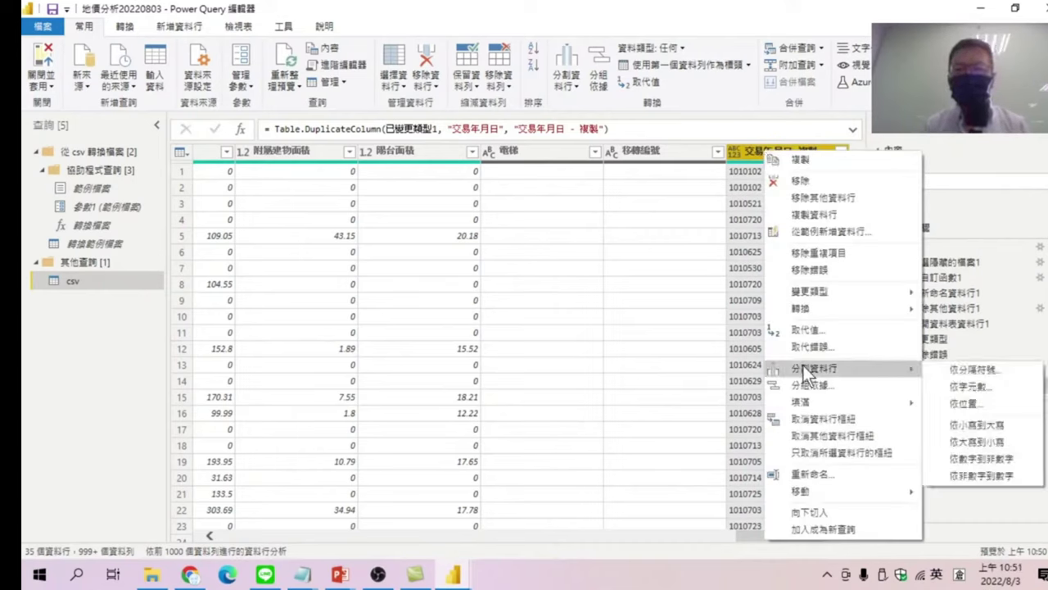
pyautogui.click(965, 386)
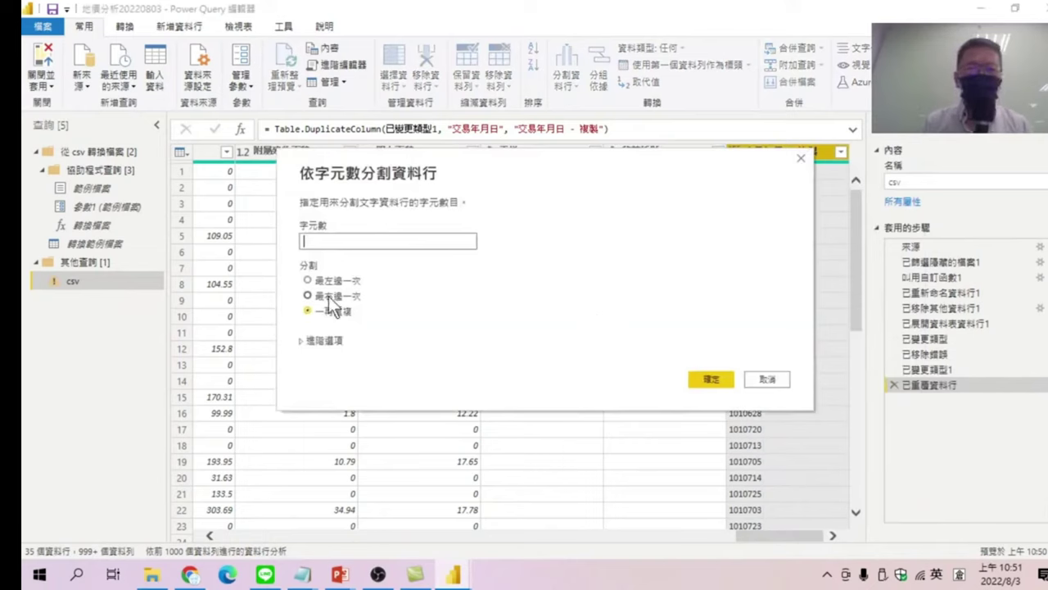
pyautogui.click(334, 297)
pyautogui.click(322, 239)
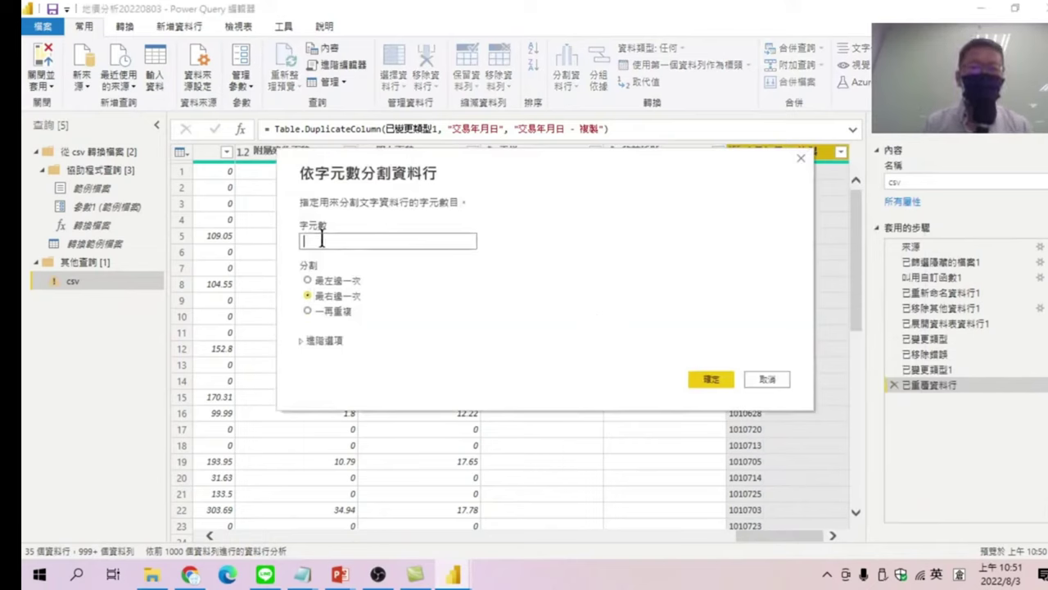
pyautogui.write('2')
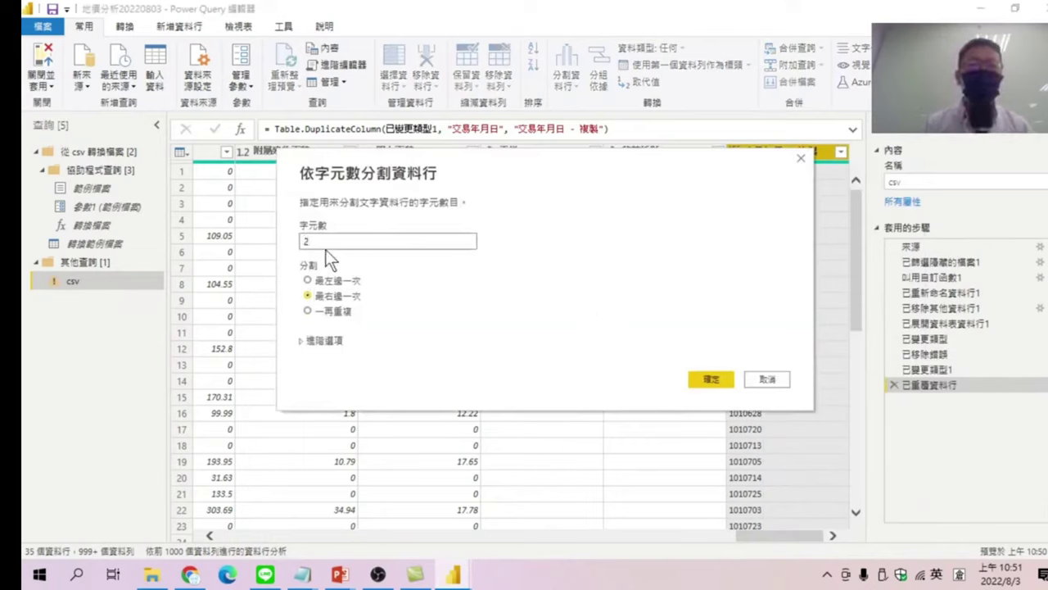
pyautogui.click(709, 377)
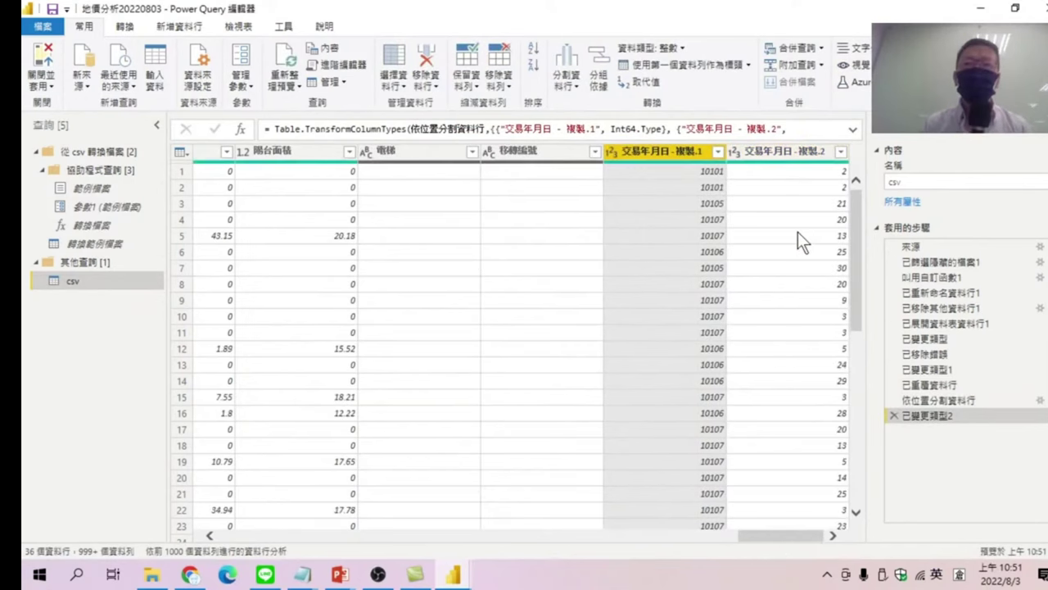
# - Browse the 交易年月日 - 複製.1 column's right-click options and close the menu without changes
pyautogui.rightClick(659, 152)
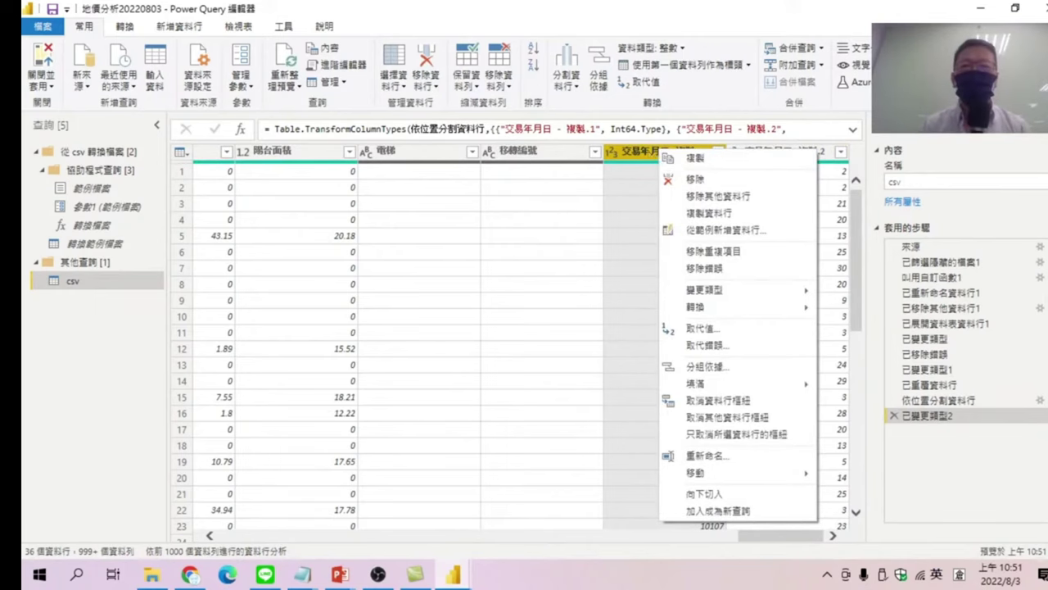
pyautogui.click(653, 150)
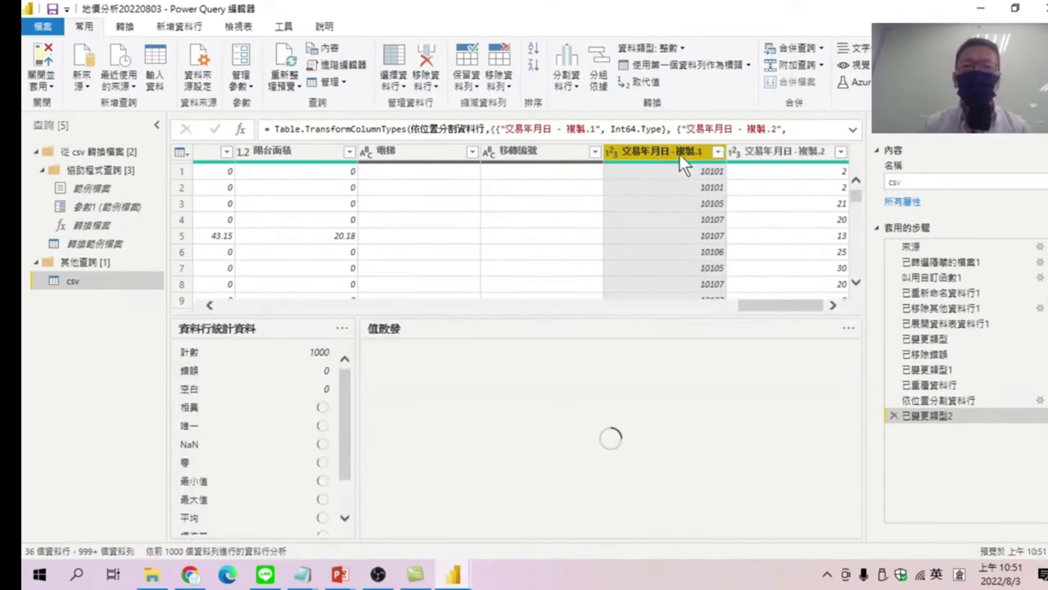
pyautogui.rightClick(680, 154)
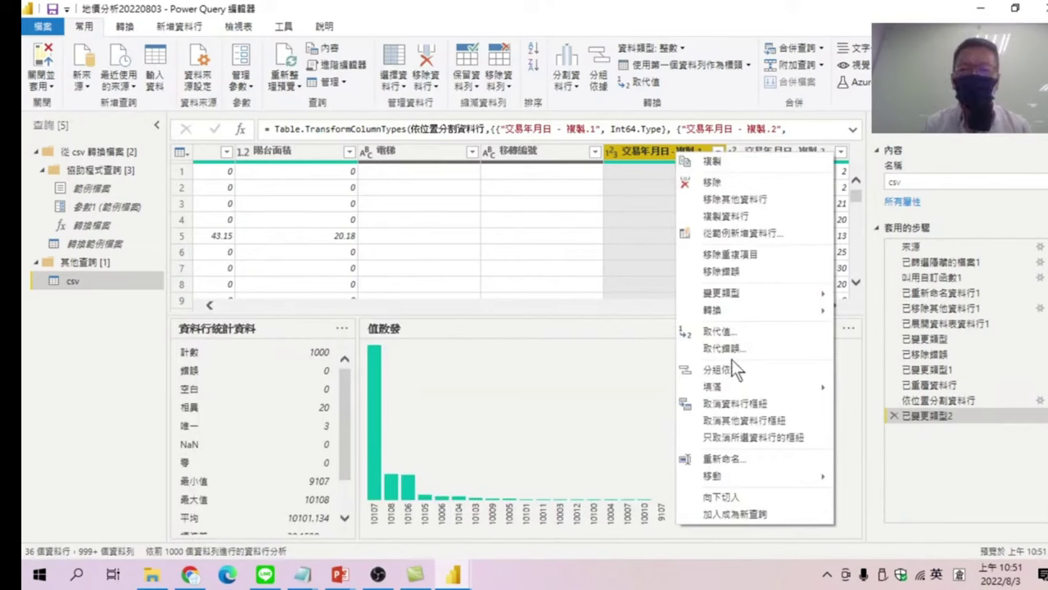
pyautogui.moveTo(731, 383)
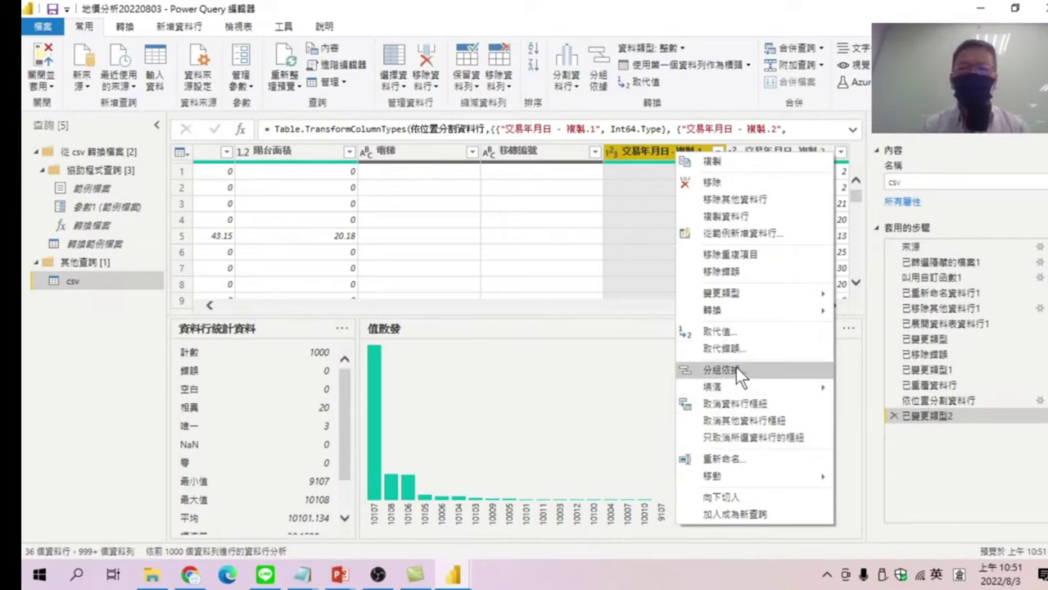
pyautogui.click(88, 27)
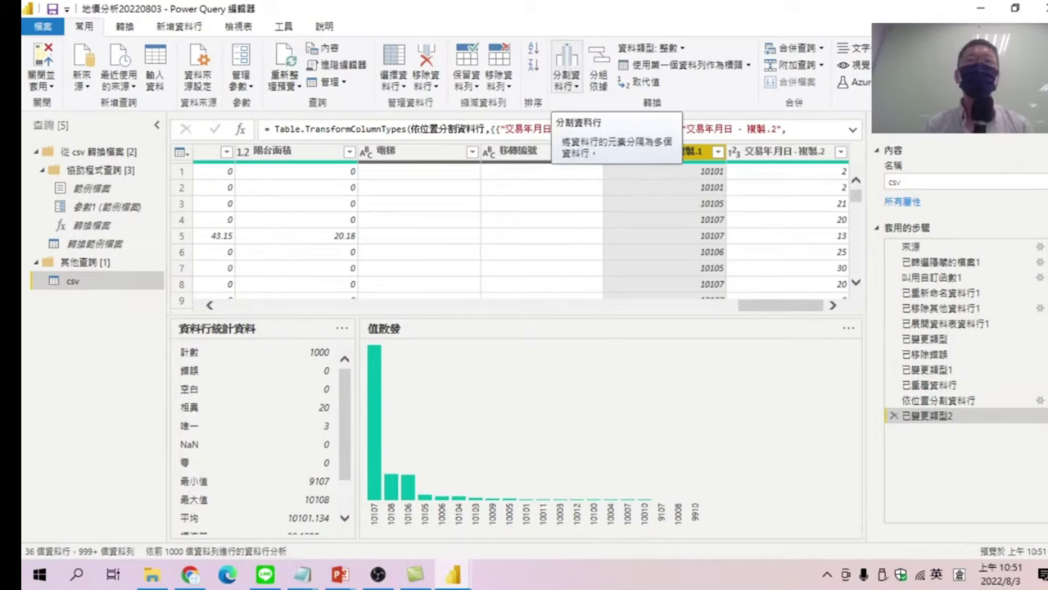
# - Split 交易年月日 - 複製.1 by 2 characters from the right into ROC year and month
pyautogui.click(563, 57)
pyautogui.click(590, 120)
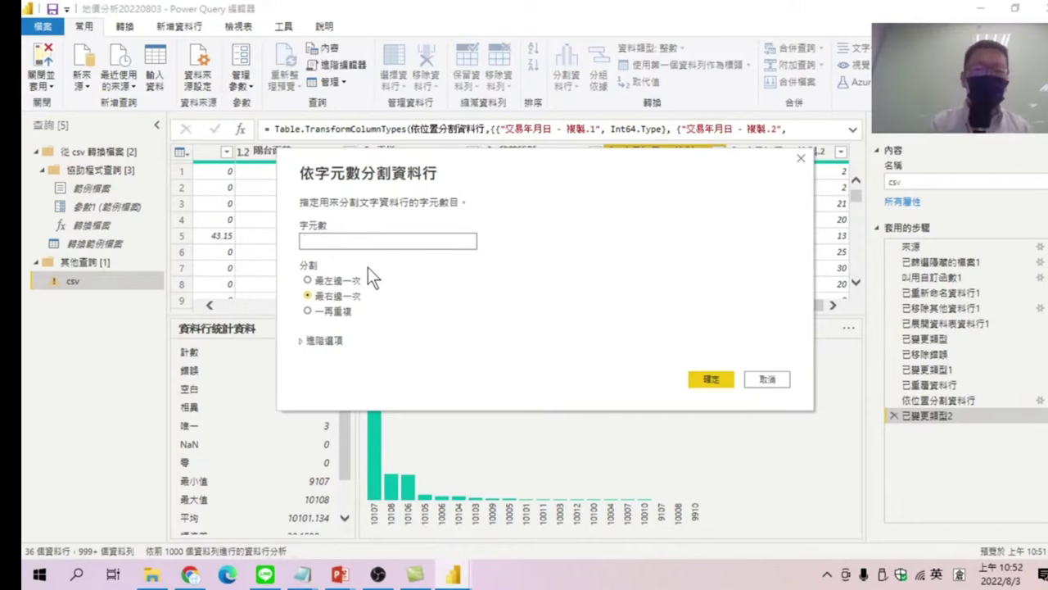
pyautogui.write('2')
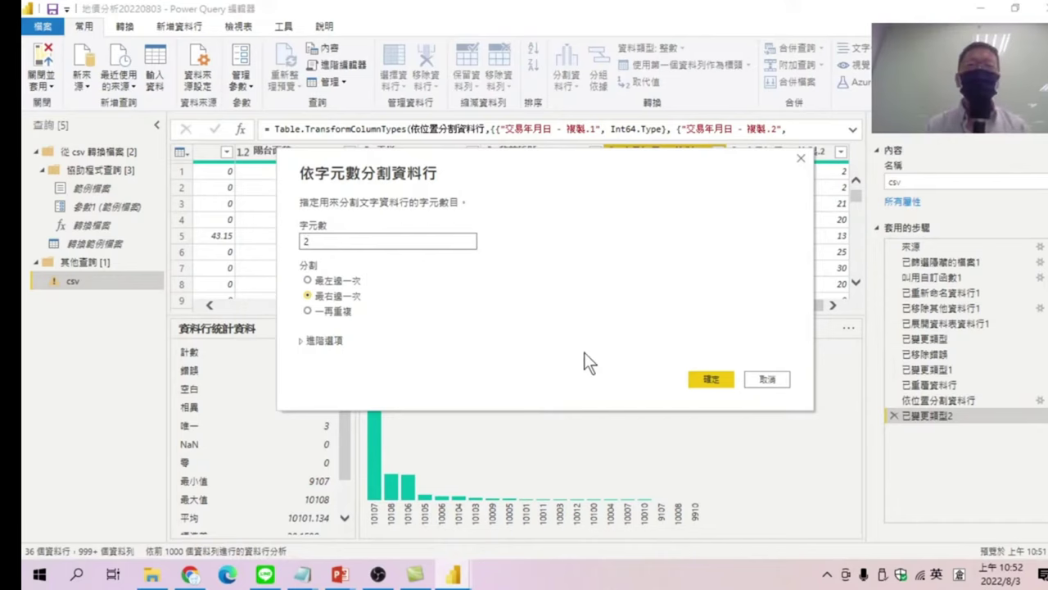
pyautogui.click(719, 374)
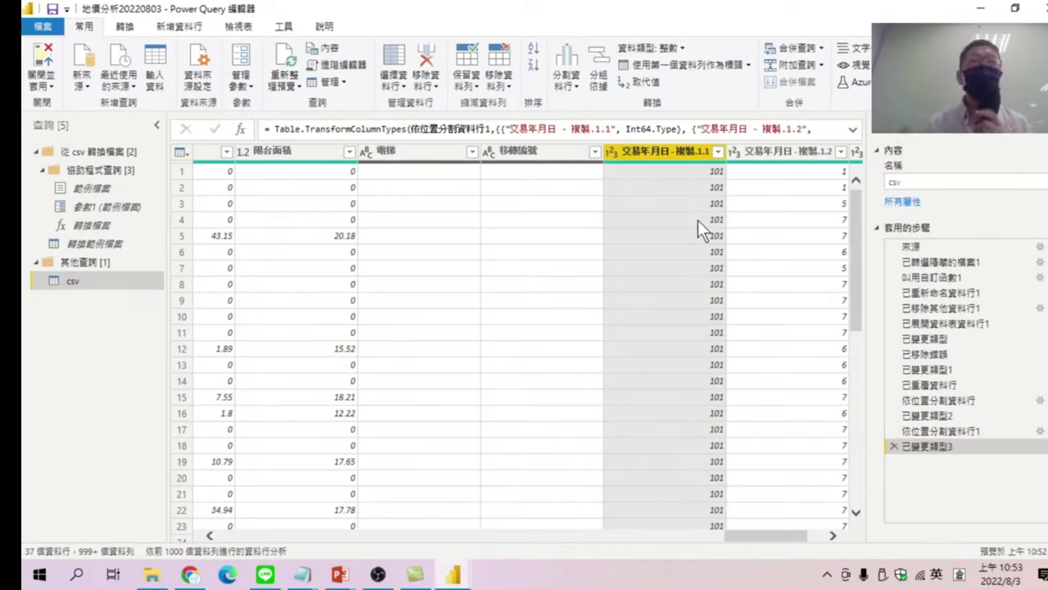
# - Rename the year column 交易年月日 - 複製.1.1 to 民國年
pyautogui.click(610, 152)
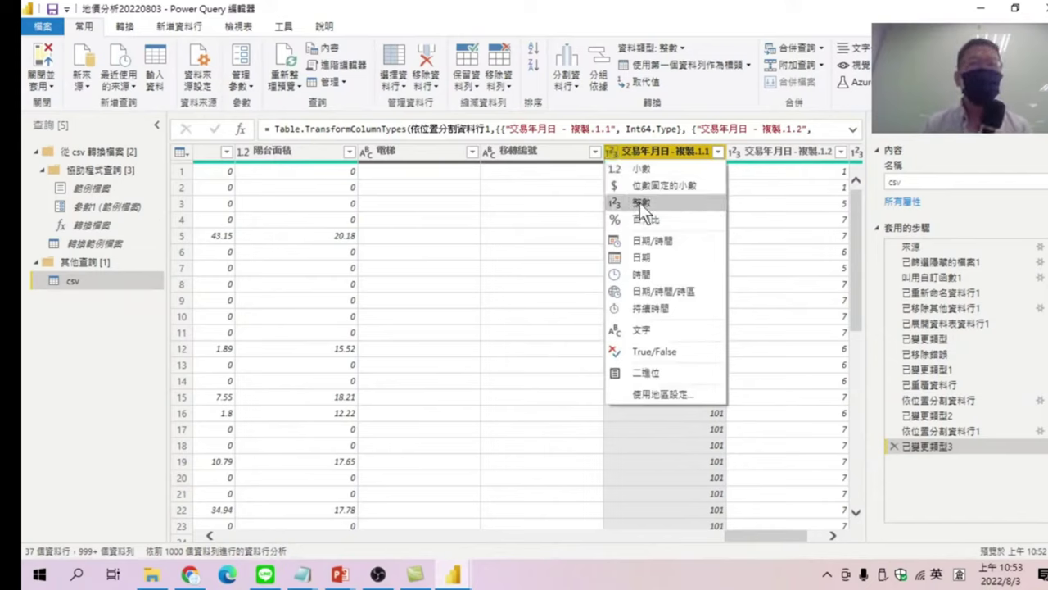
pyautogui.click(660, 26)
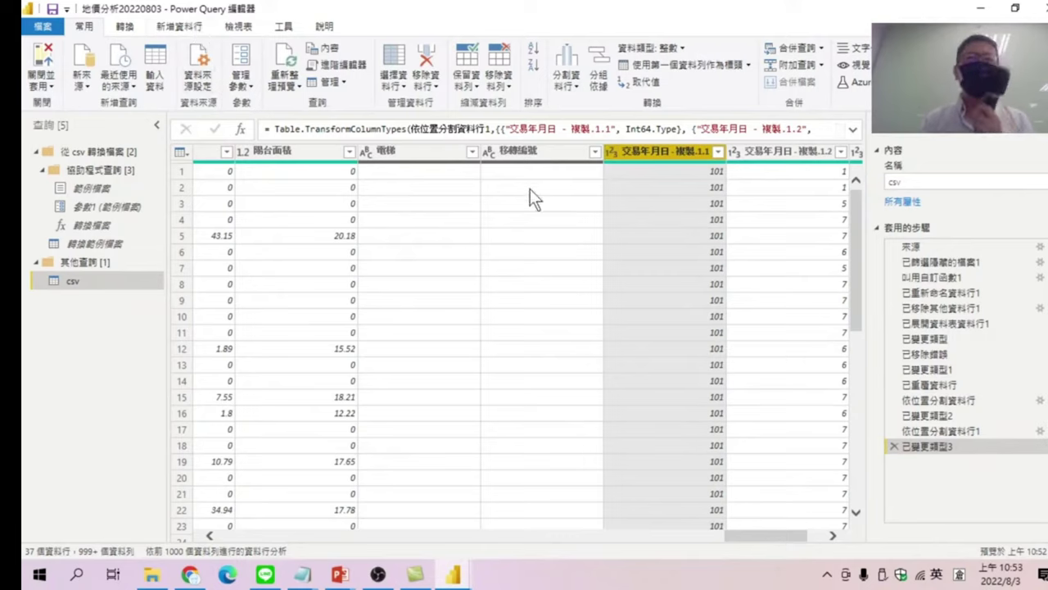
pyautogui.rightClick(660, 148)
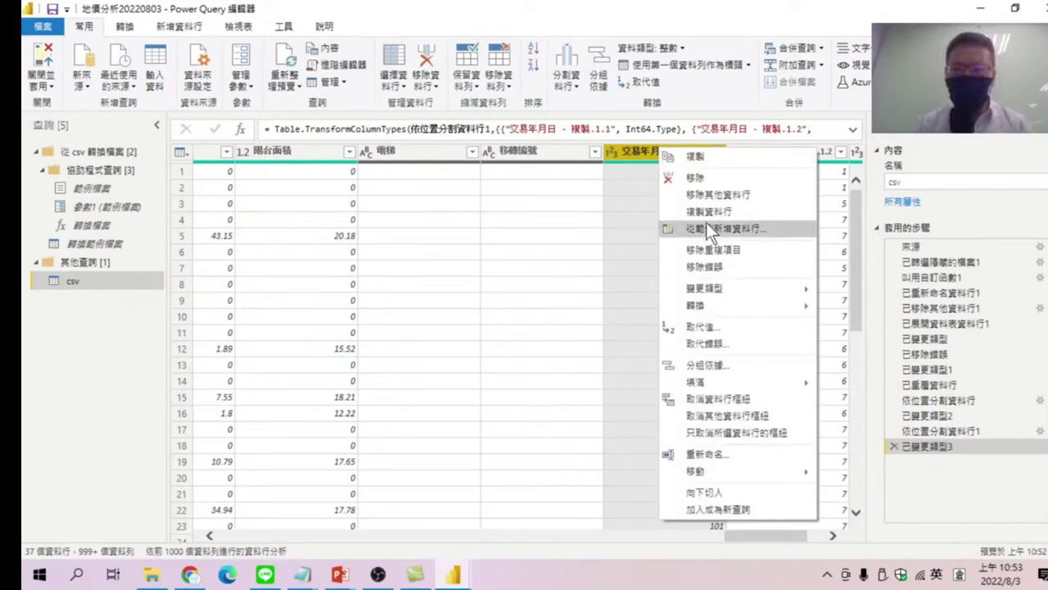
pyautogui.click(706, 454)
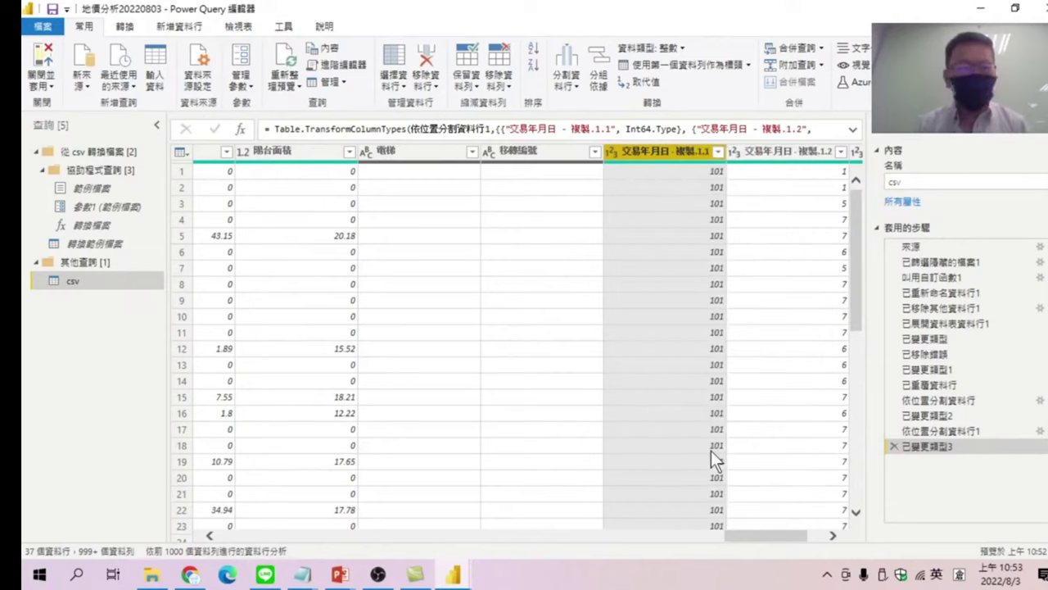
pyautogui.press('BackSpace')
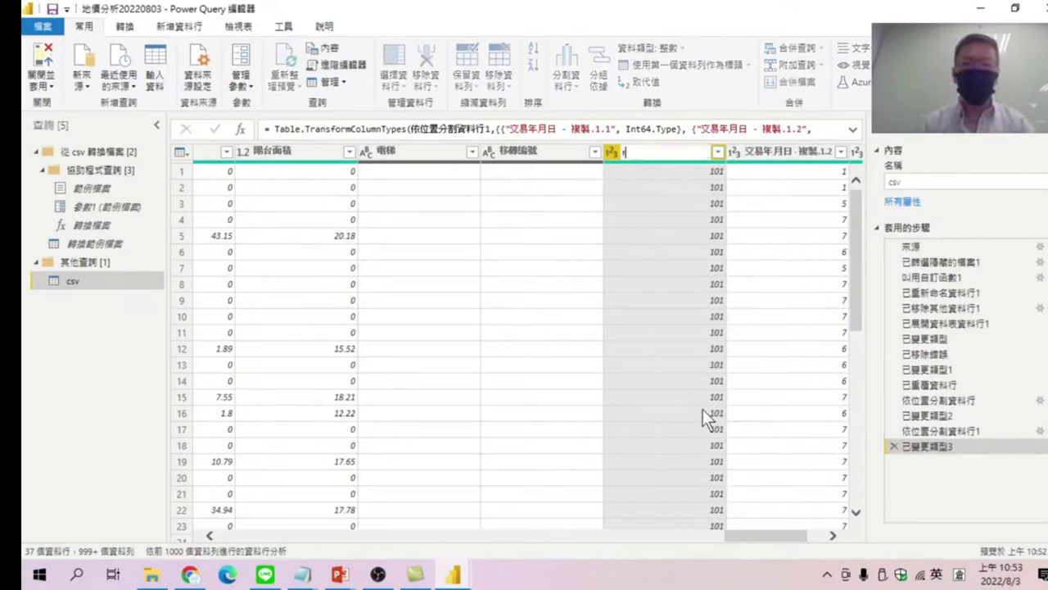
pyautogui.write('民國')
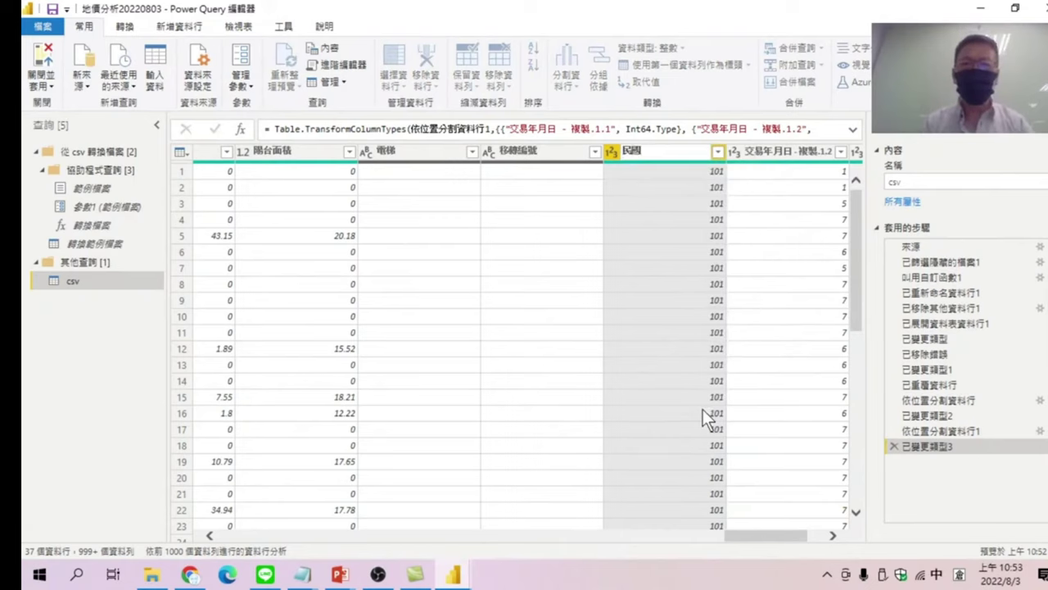
pyautogui.write('年年')
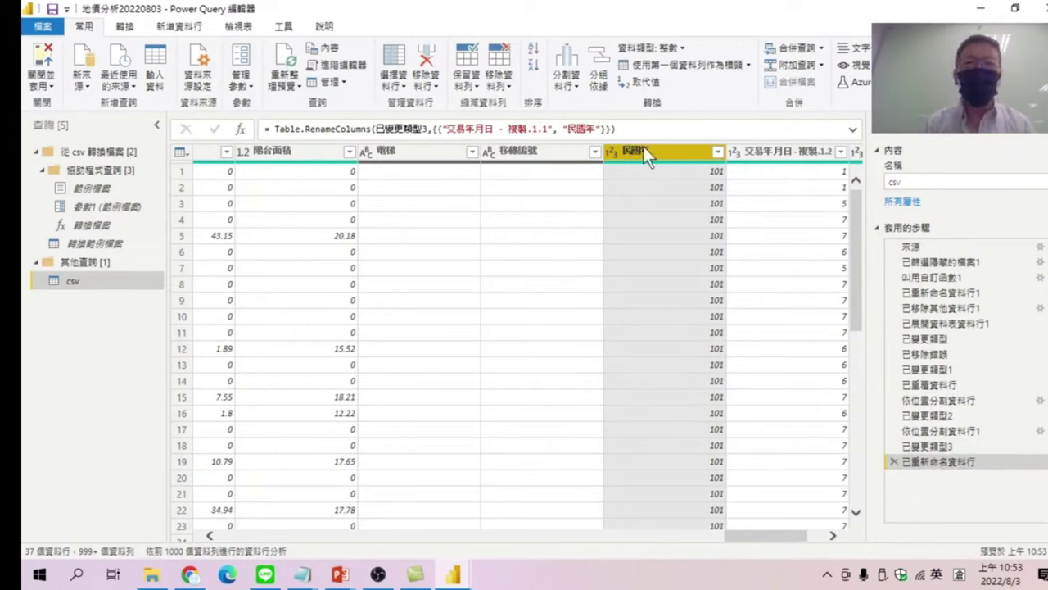
# - Add a custom column named year with the formula [民國年]+1911
pyautogui.click(186, 26)
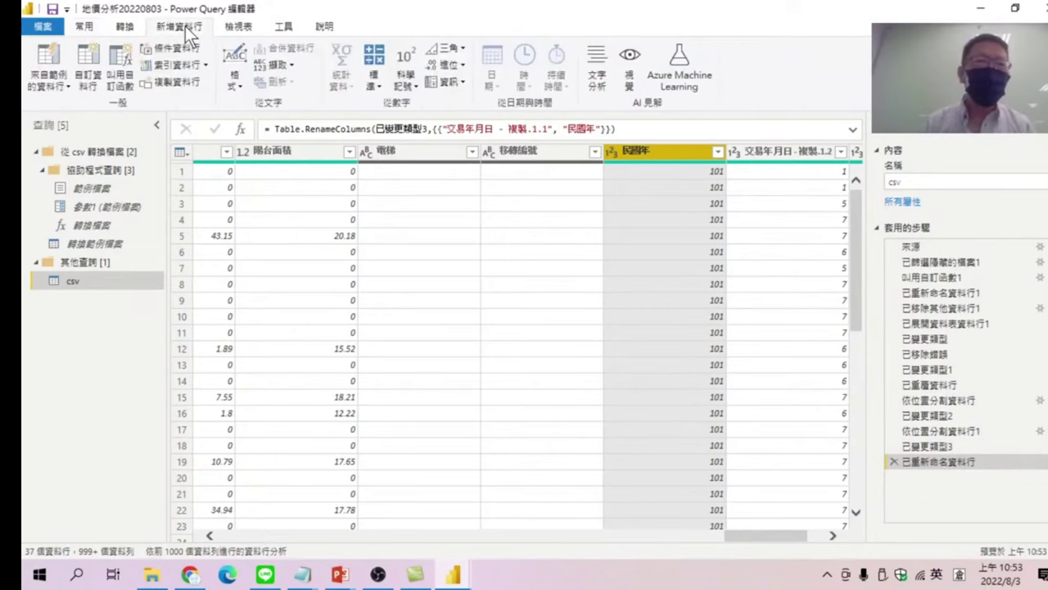
pyautogui.click(86, 66)
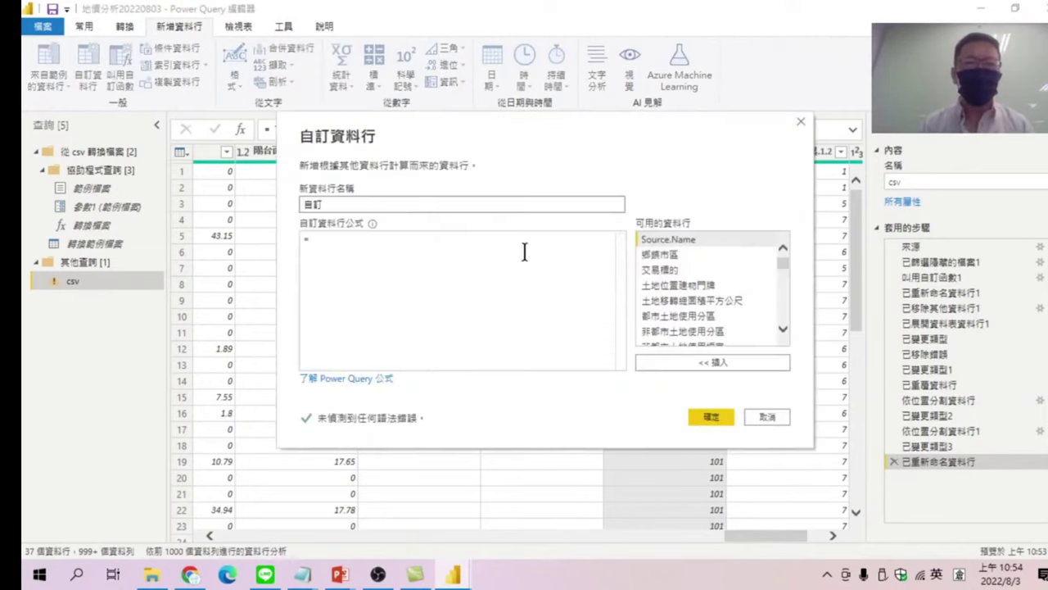
pyautogui.moveTo(381, 201); pyautogui.dragTo(299, 203)
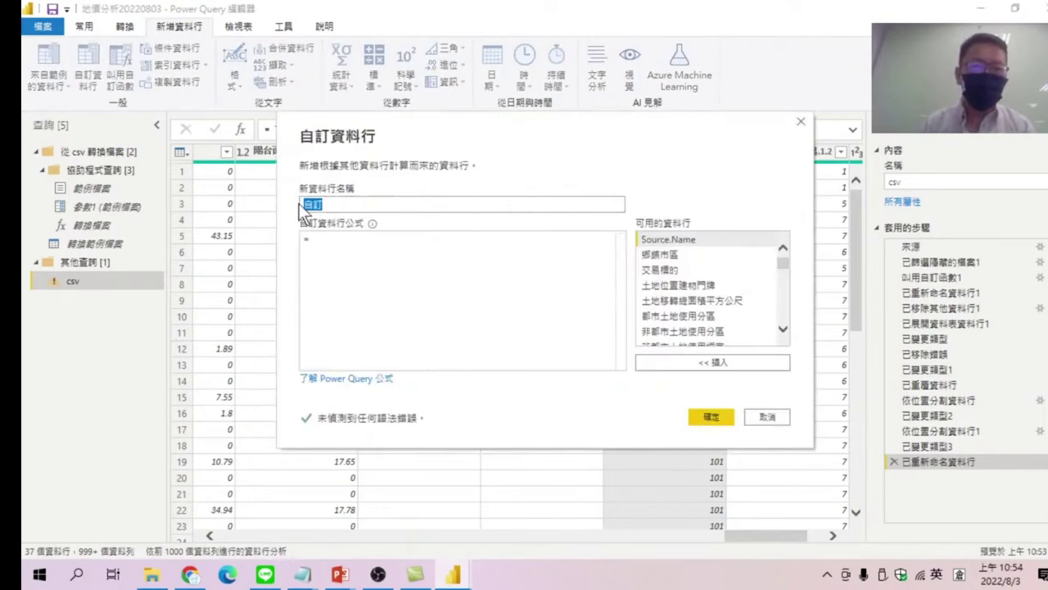
pyautogui.press('BackSpace')
pyautogui.write('ear')
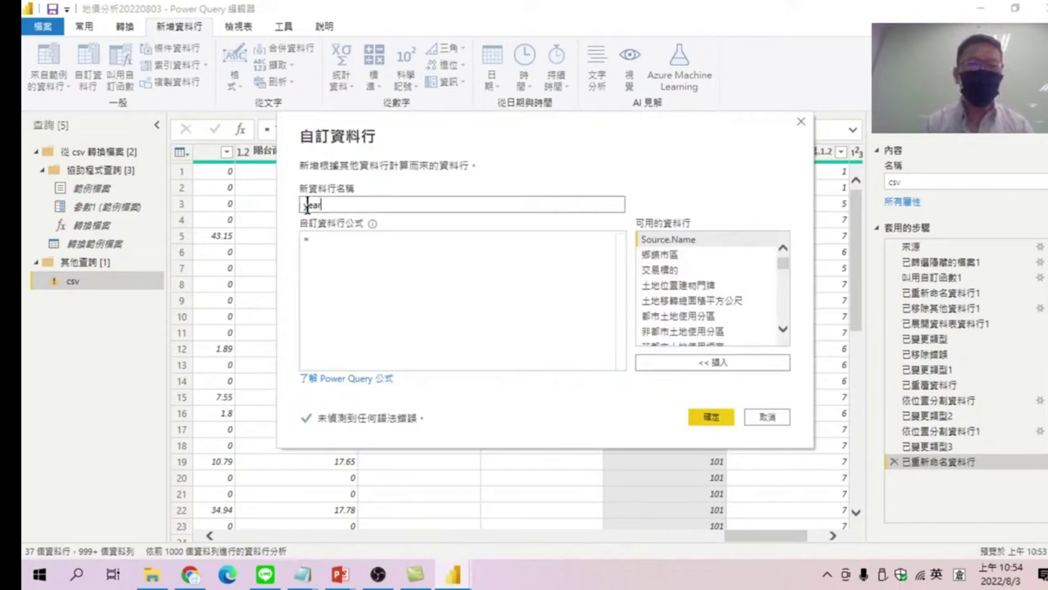
pyautogui.click(311, 237)
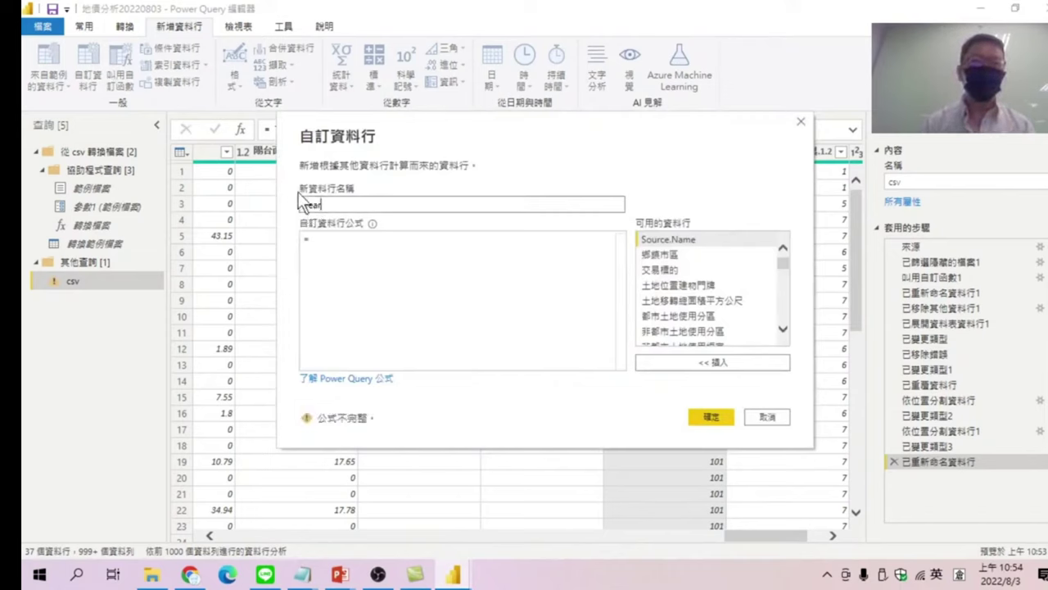
pyautogui.click(325, 246)
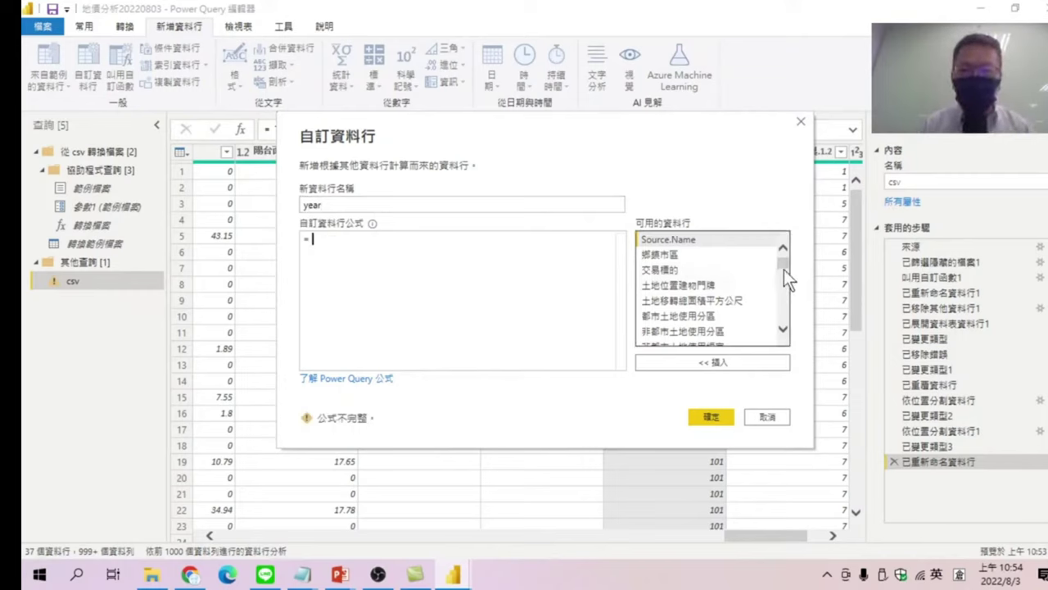
pyautogui.moveTo(784, 270); pyautogui.dragTo(785, 316)
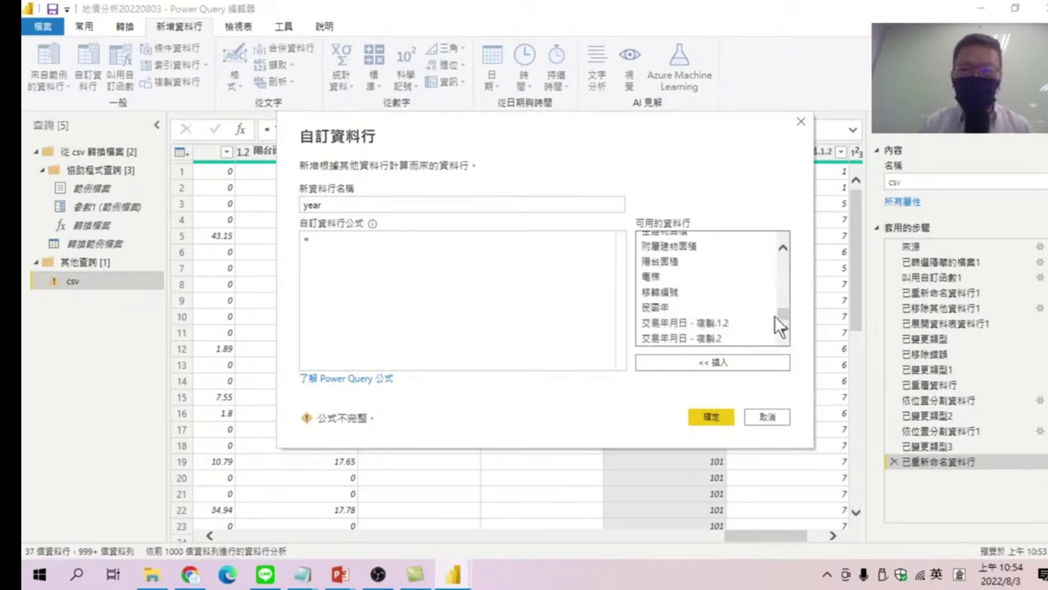
pyautogui.doubleClick(655, 307)
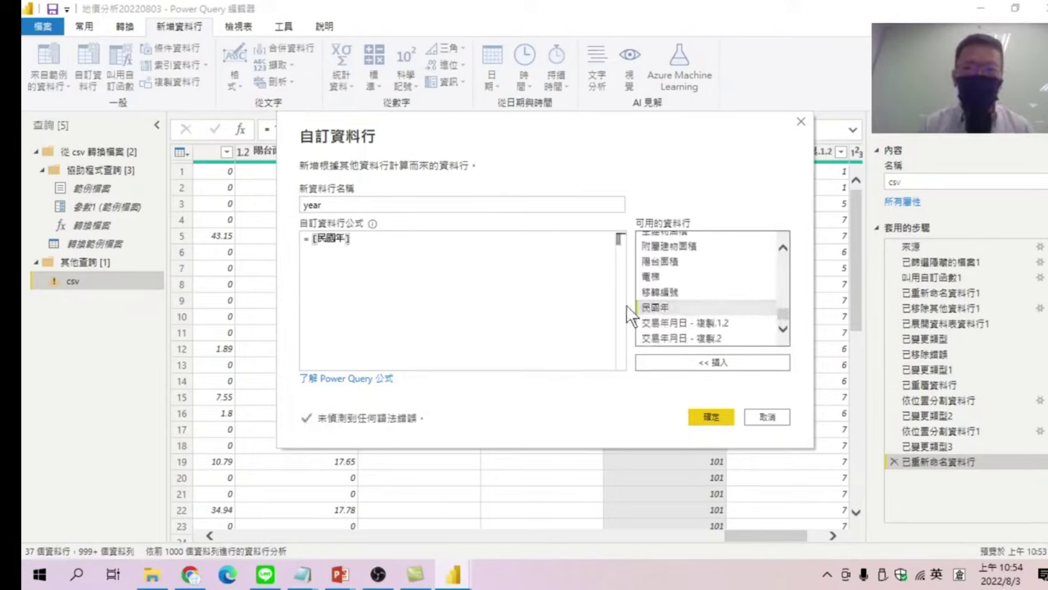
pyautogui.write('+')
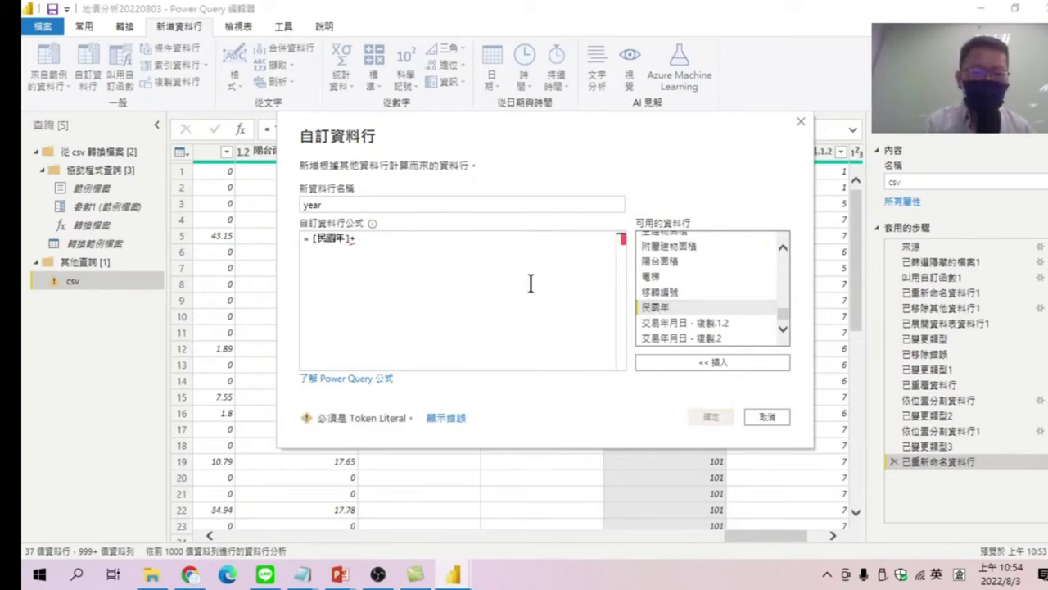
pyautogui.write('111')
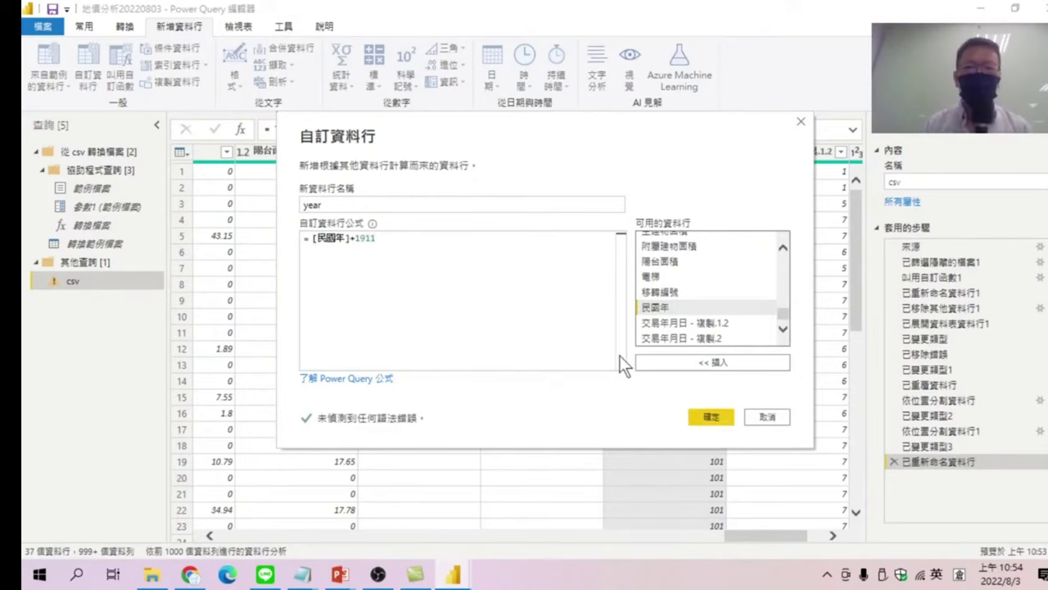
pyautogui.click(709, 417)
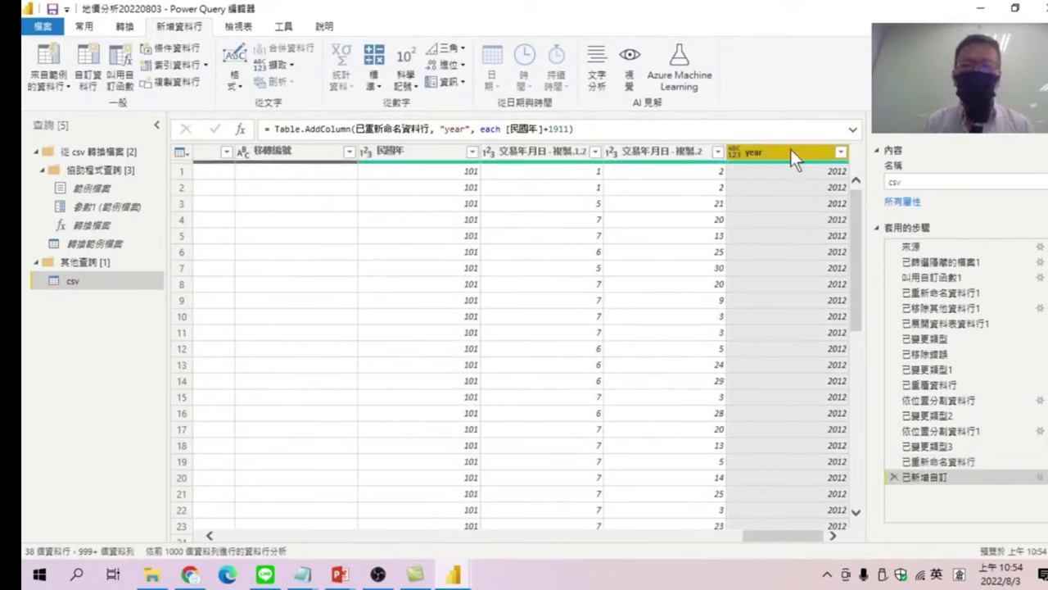
# - Move year beside 民國年, make it Whole Number, and add the month and day columns to the selection
pyautogui.moveTo(791, 156)
pyautogui.mouseDown()
pyautogui.moveTo(524, 152)
pyautogui.moveTo(521, 142)
pyautogui.mouseUp()
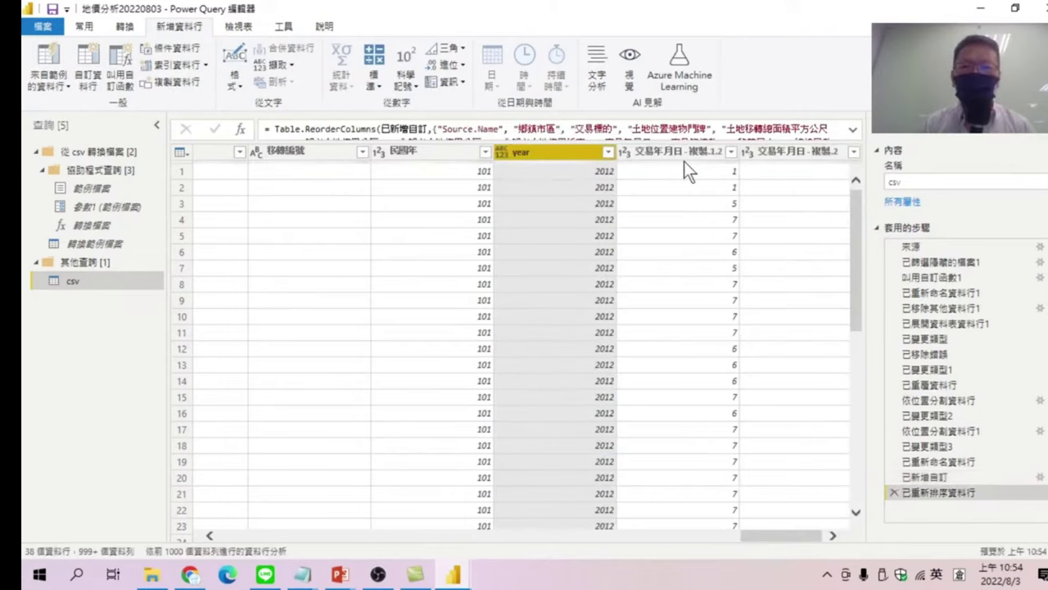
pyautogui.click(489, 153)
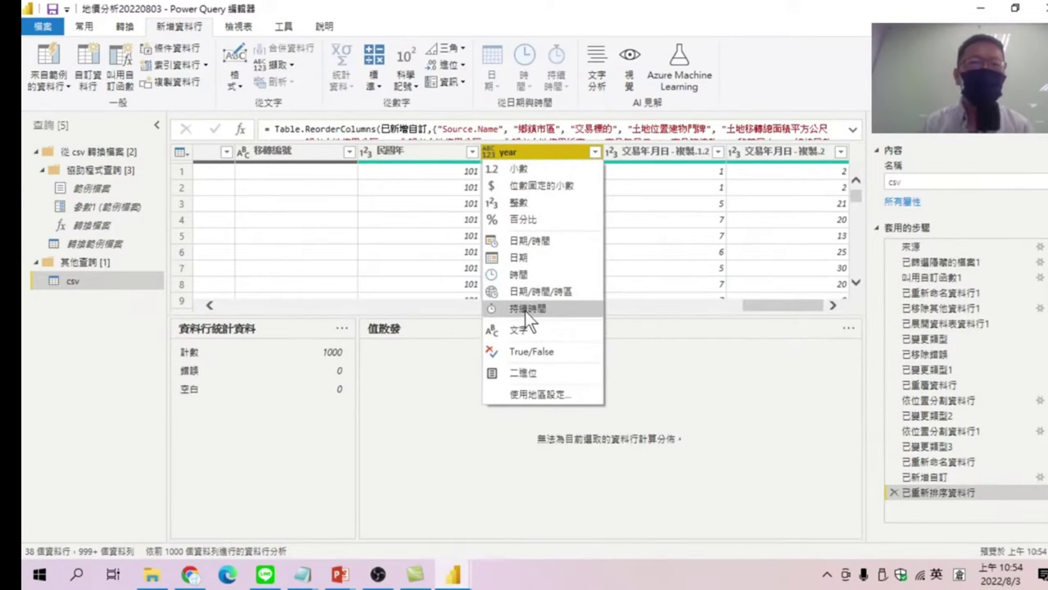
pyautogui.click(524, 203)
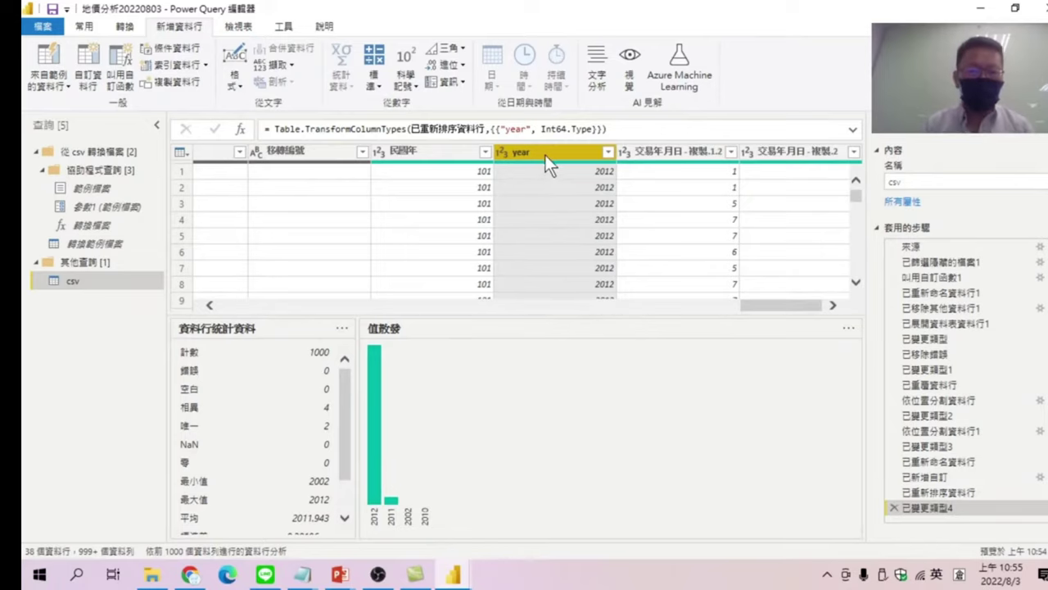
pyautogui.keyDown('ctrl'); pyautogui.click(667, 151); pyautogui.keyUp('ctrl')
pyautogui.keyDown('ctrl'); pyautogui.click(793, 152); pyautogui.keyUp('ctrl')
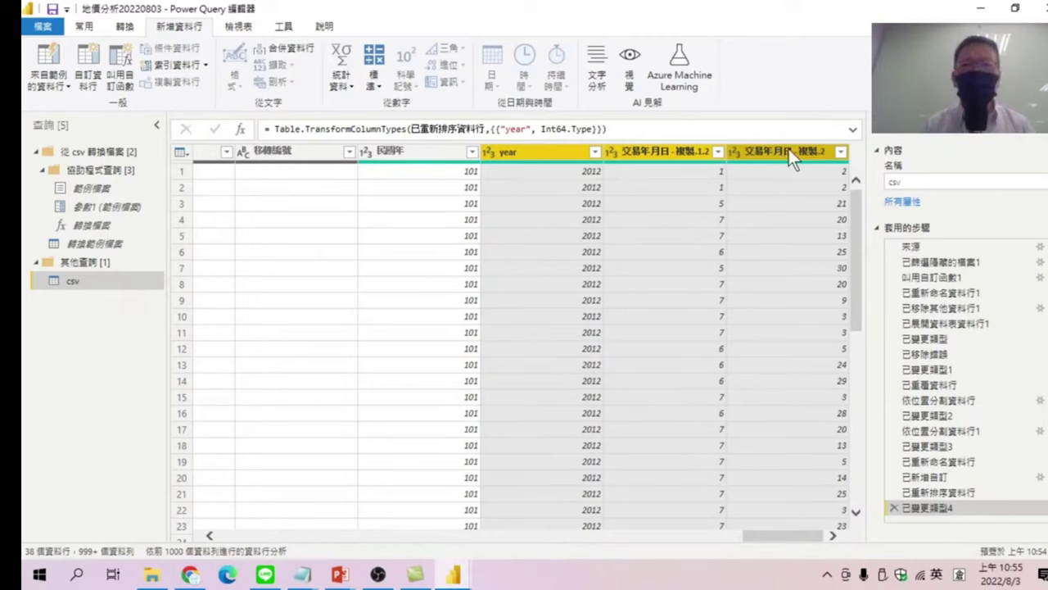
# - Merge year, month and day with a custom '/' separator into a new column 交易年月日2
pyautogui.rightClick(785, 150)
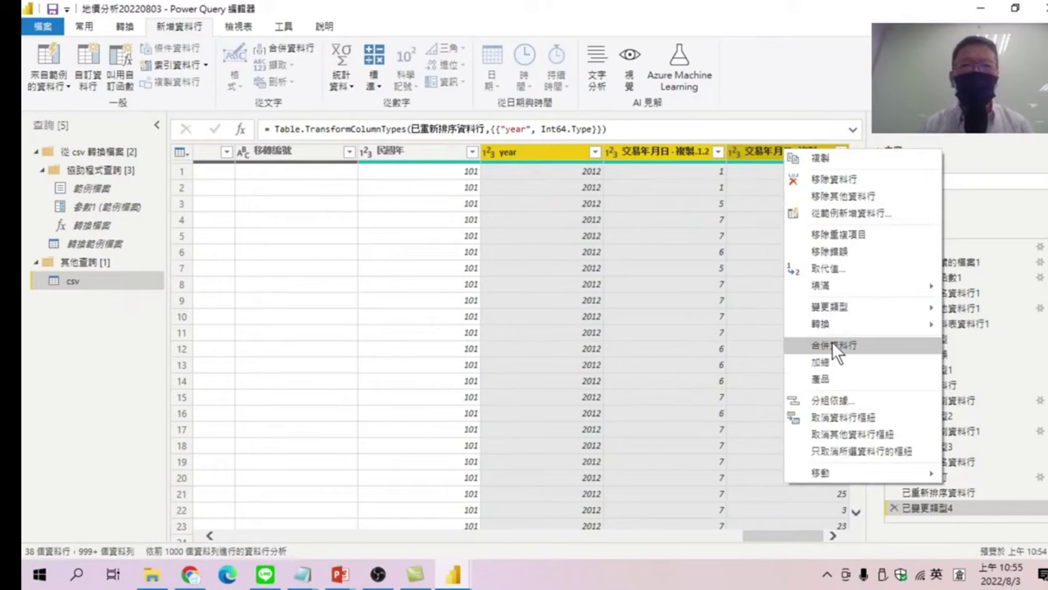
pyautogui.click(832, 342)
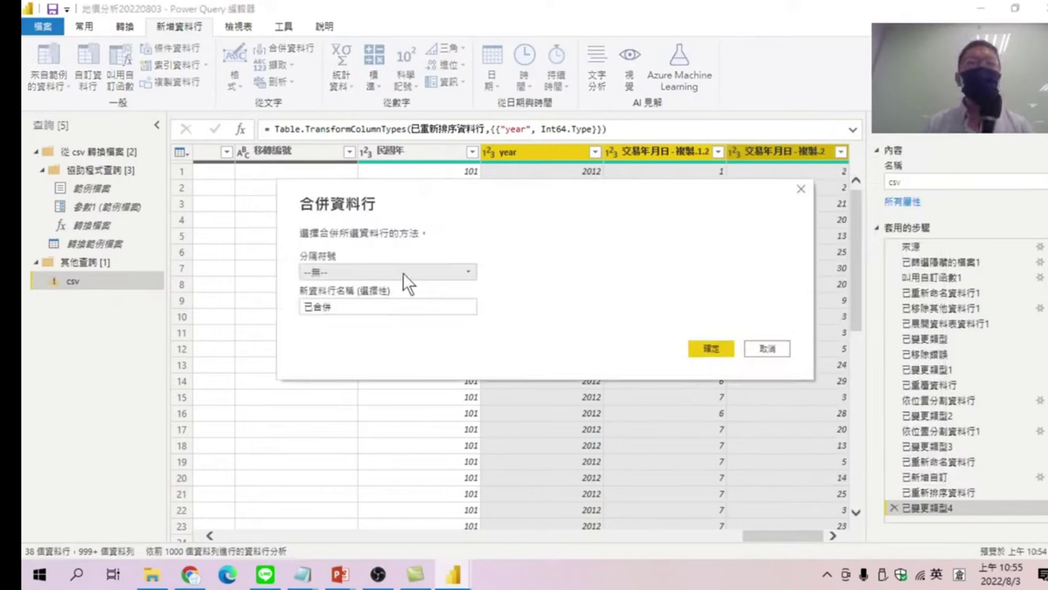
pyautogui.click(353, 271)
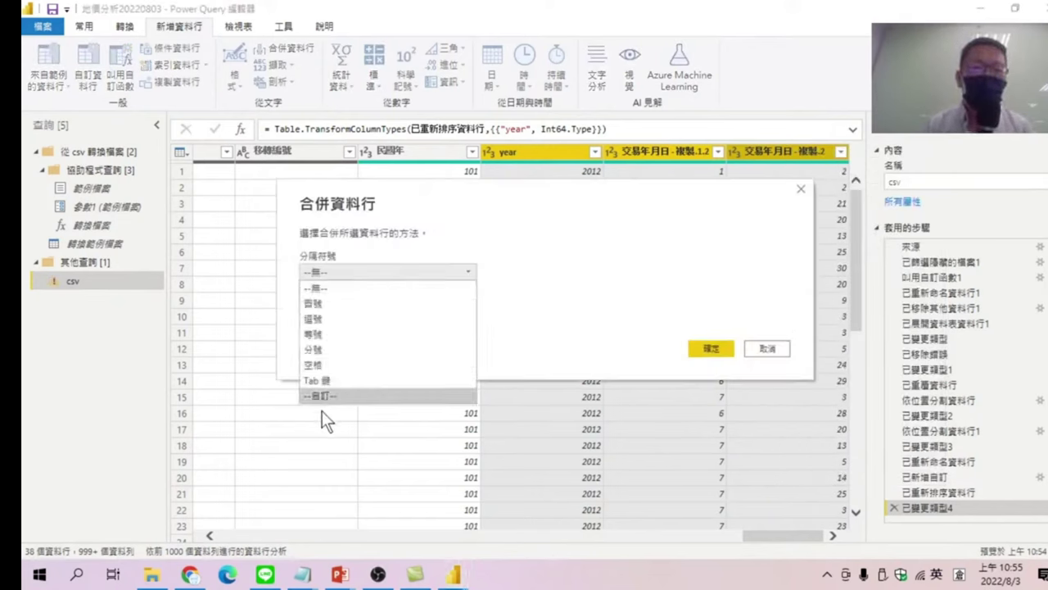
pyautogui.click(320, 394)
pyautogui.click(336, 292)
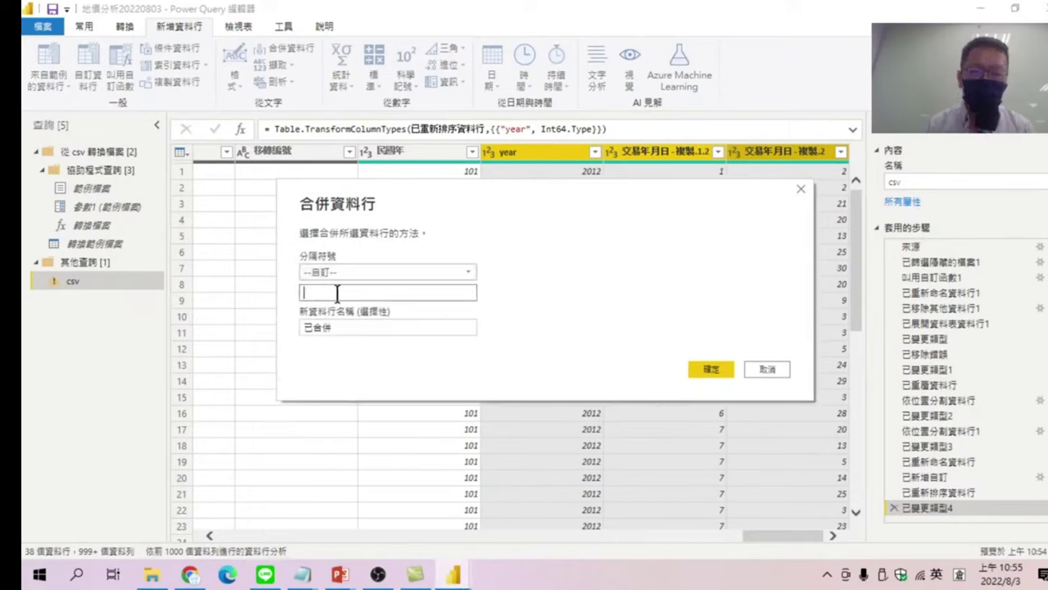
pyautogui.write('/')
pyautogui.moveTo(339, 327); pyautogui.dragTo(267, 326)
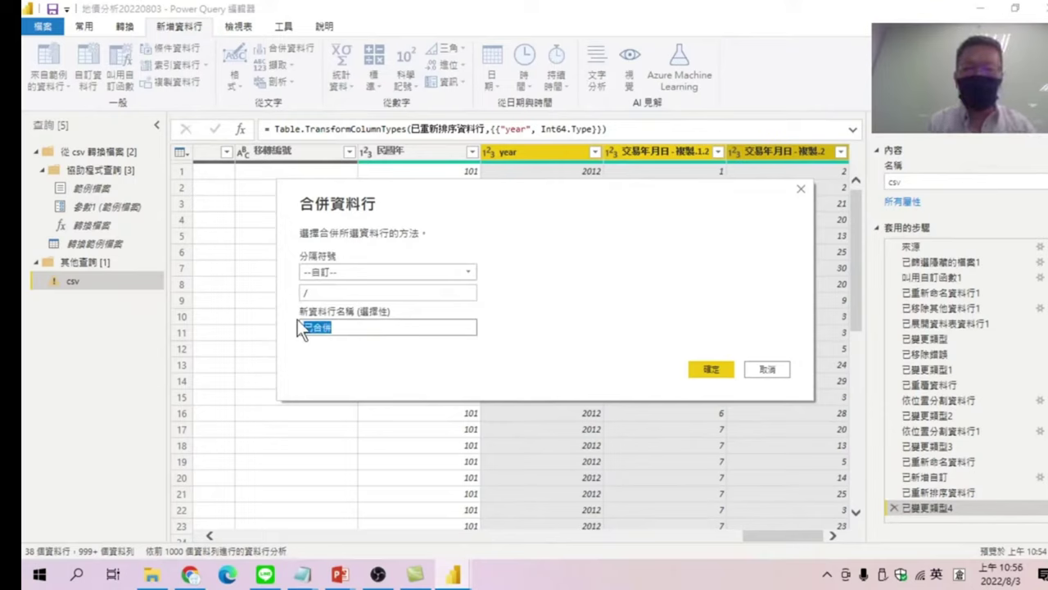
pyautogui.write('交易月日')
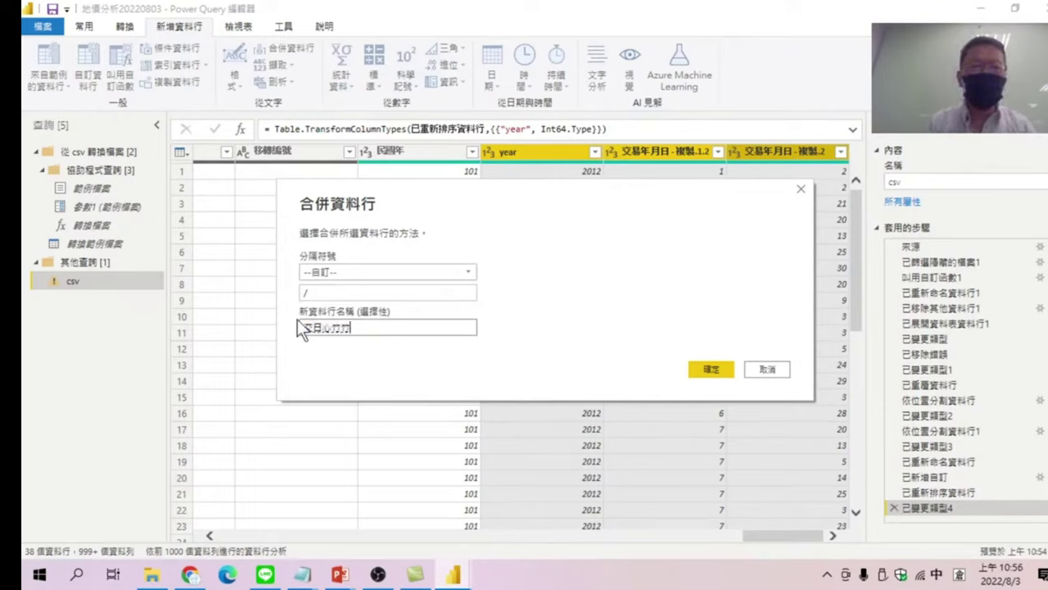
pyautogui.write('易年月')
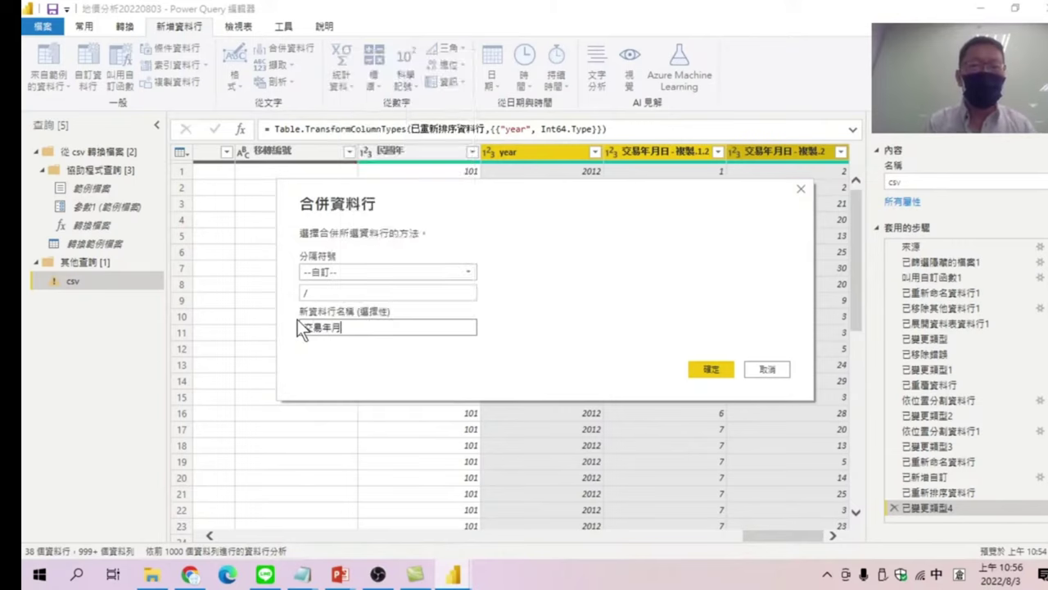
pyautogui.write('日')
pyautogui.press('shift')
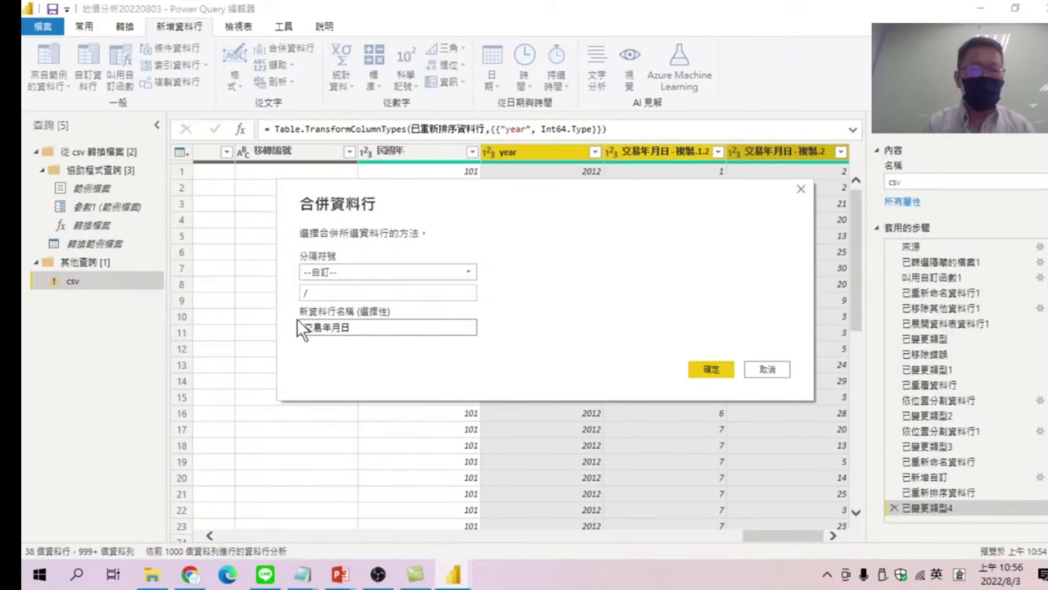
pyautogui.write('2')
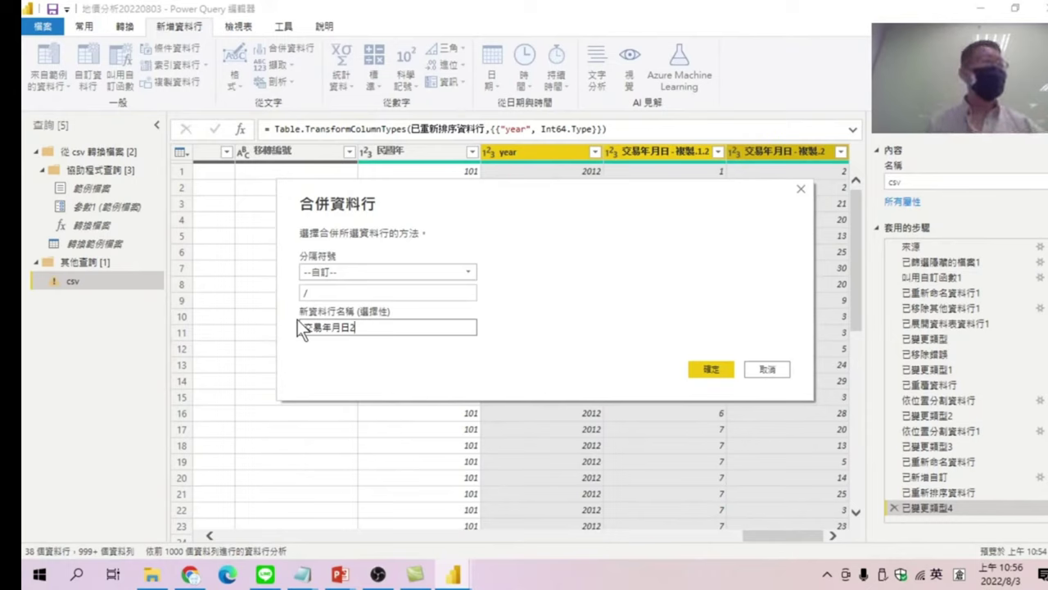
pyautogui.click(708, 368)
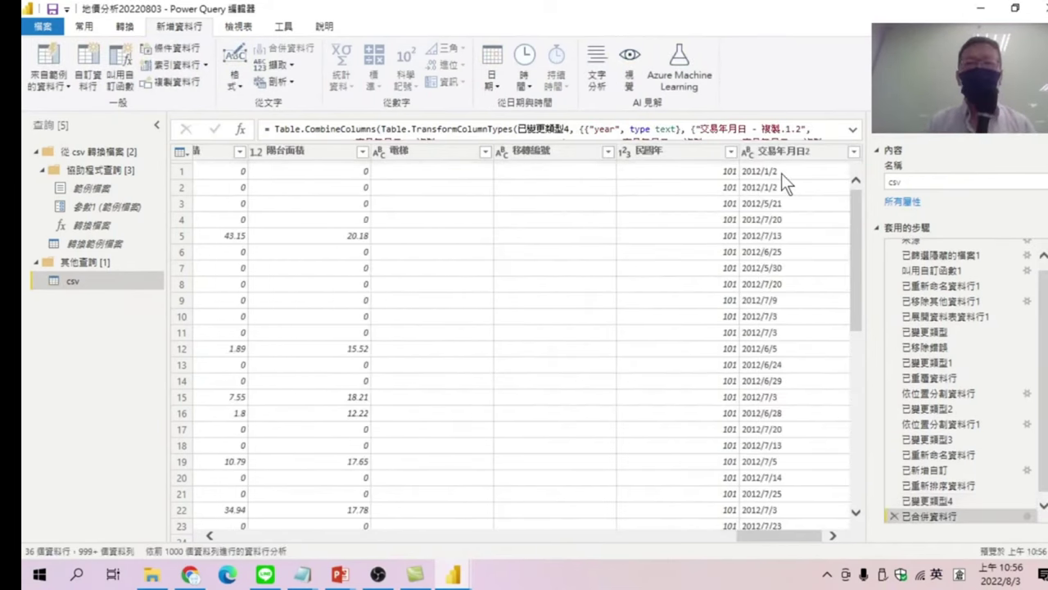
# - Change the 交易年月日2 column's type from text to Date
pyautogui.click(784, 152)
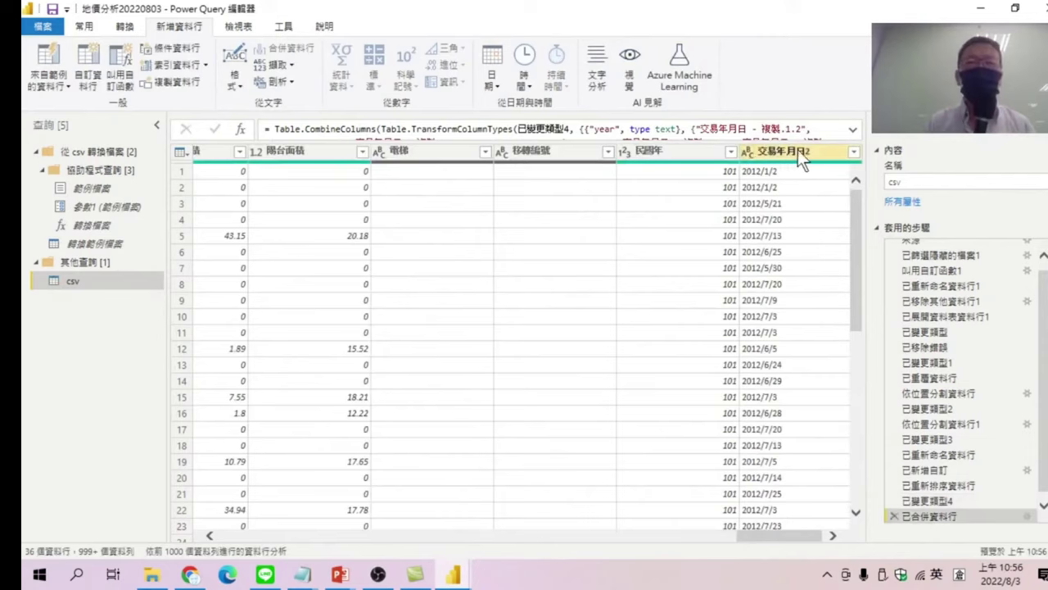
pyautogui.click(746, 152)
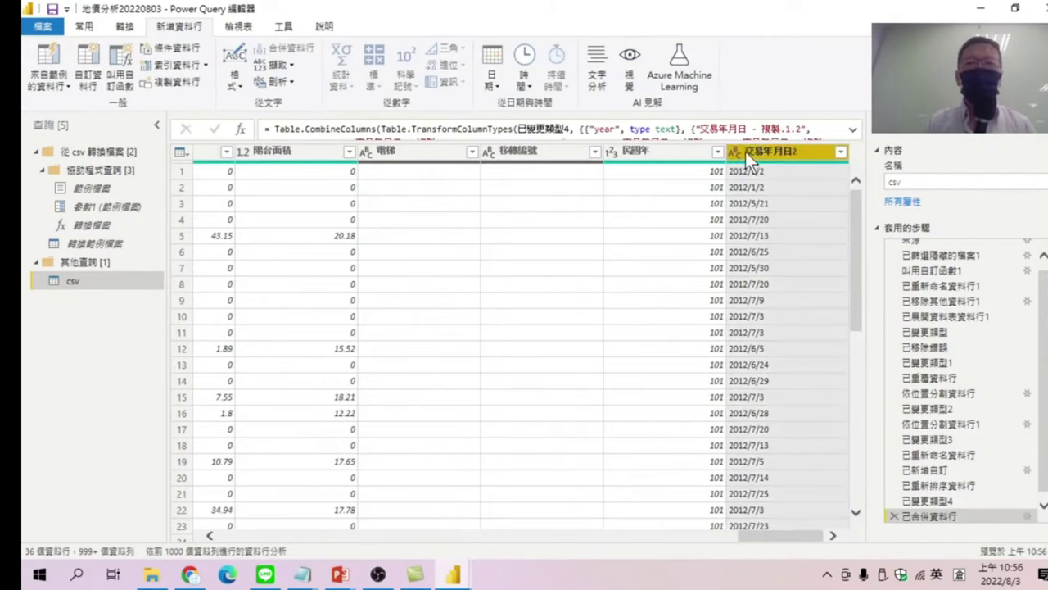
pyautogui.click(735, 151)
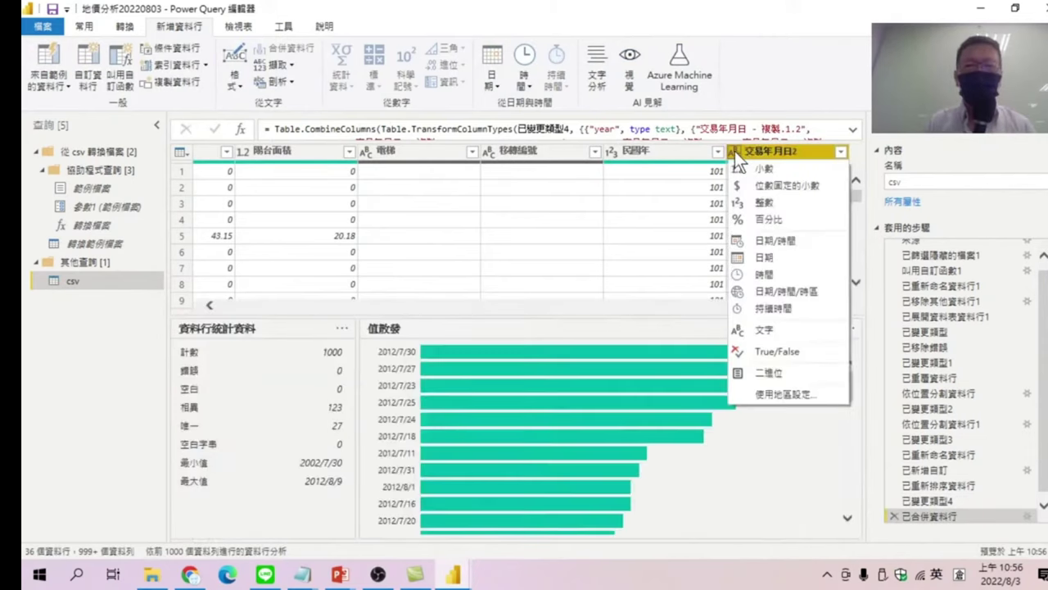
pyautogui.click(759, 257)
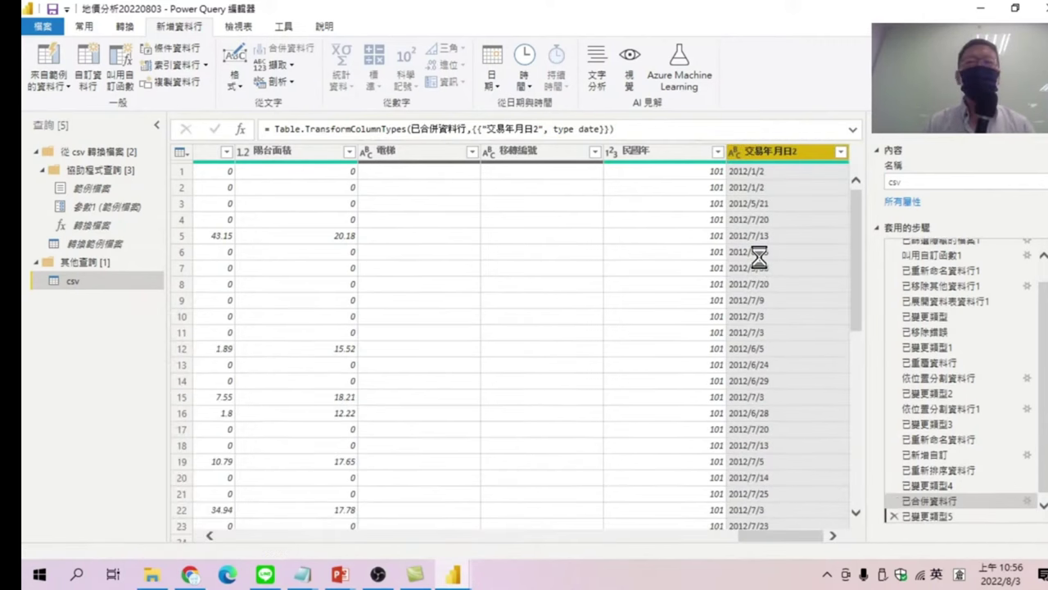